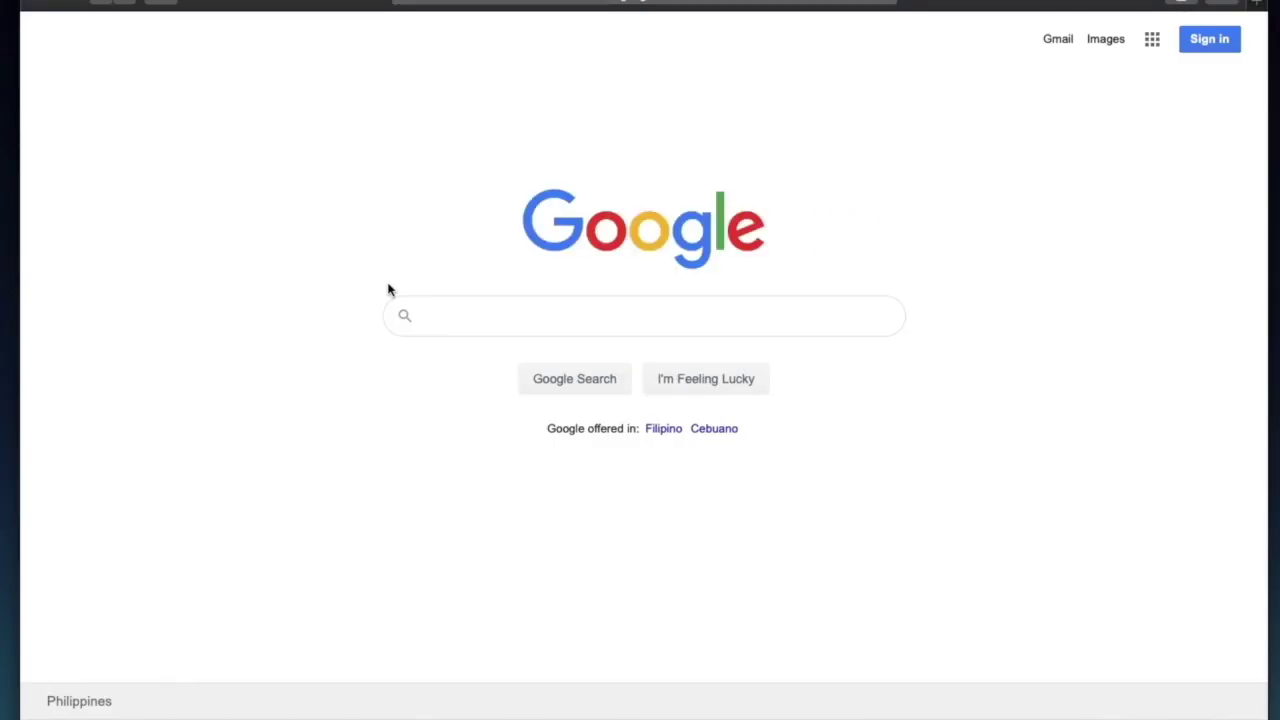
Search Google for xp-pen.com and scroll down to the official XP-PEN result
type("xp-pen.com")
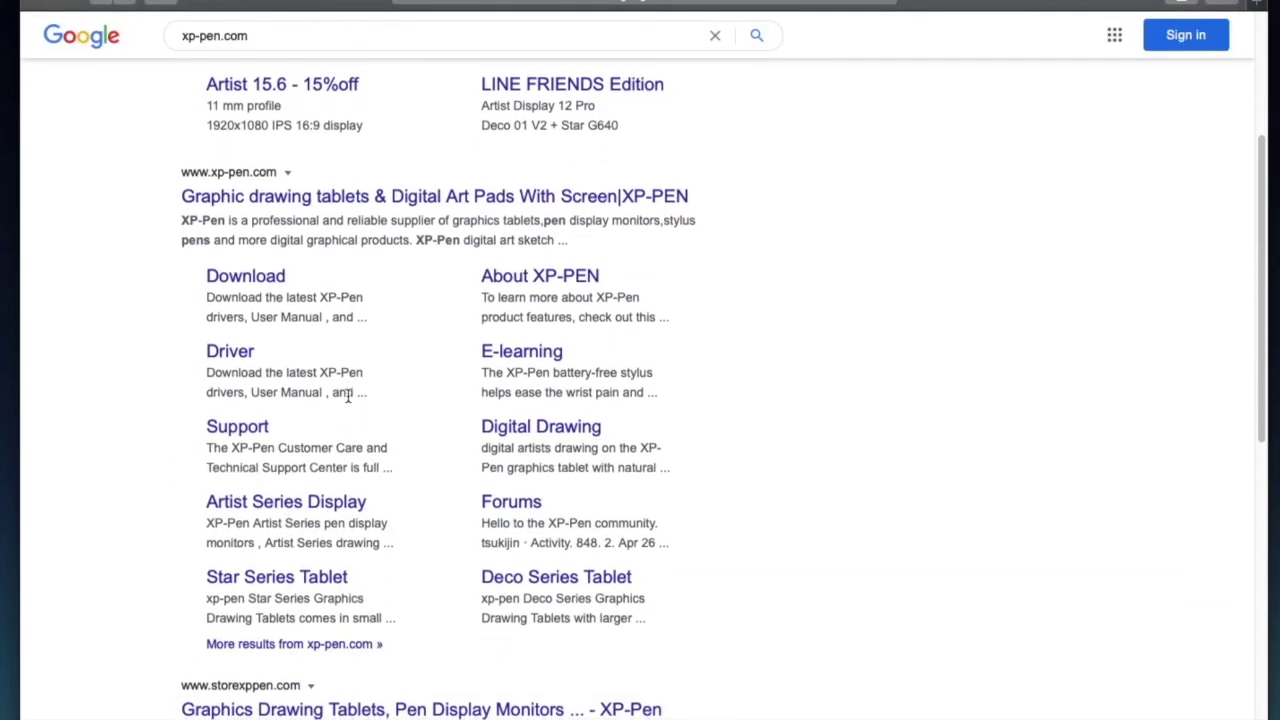
Go from the XP-PEN homepage through Support downloads to the Star G430S download page
left_click(353, 197)
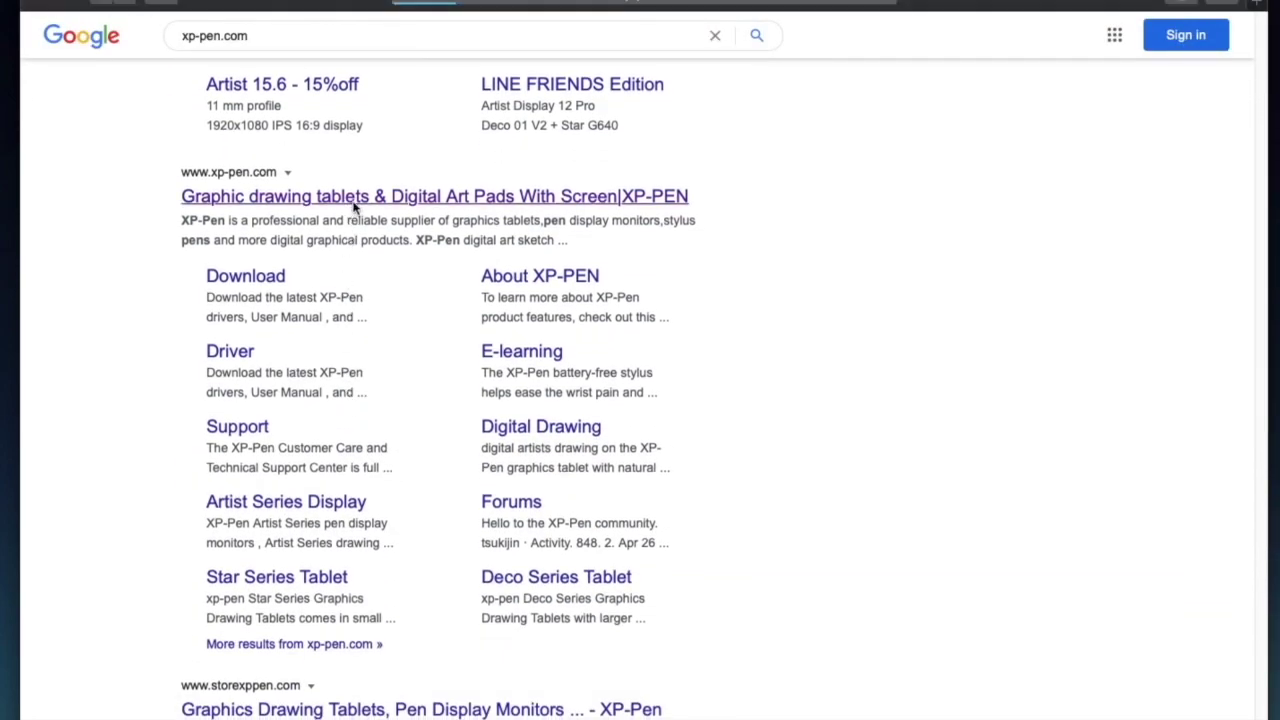
scroll(353, 205, "down", 20)
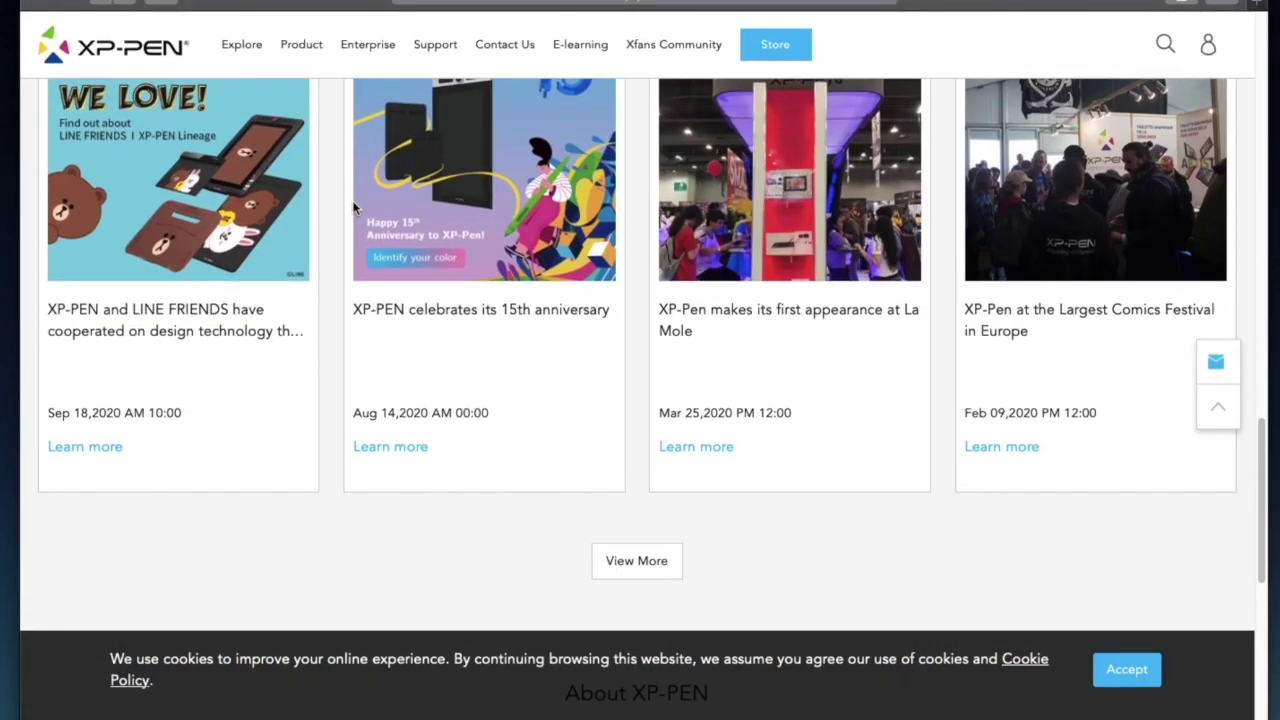
left_click(115, 494)
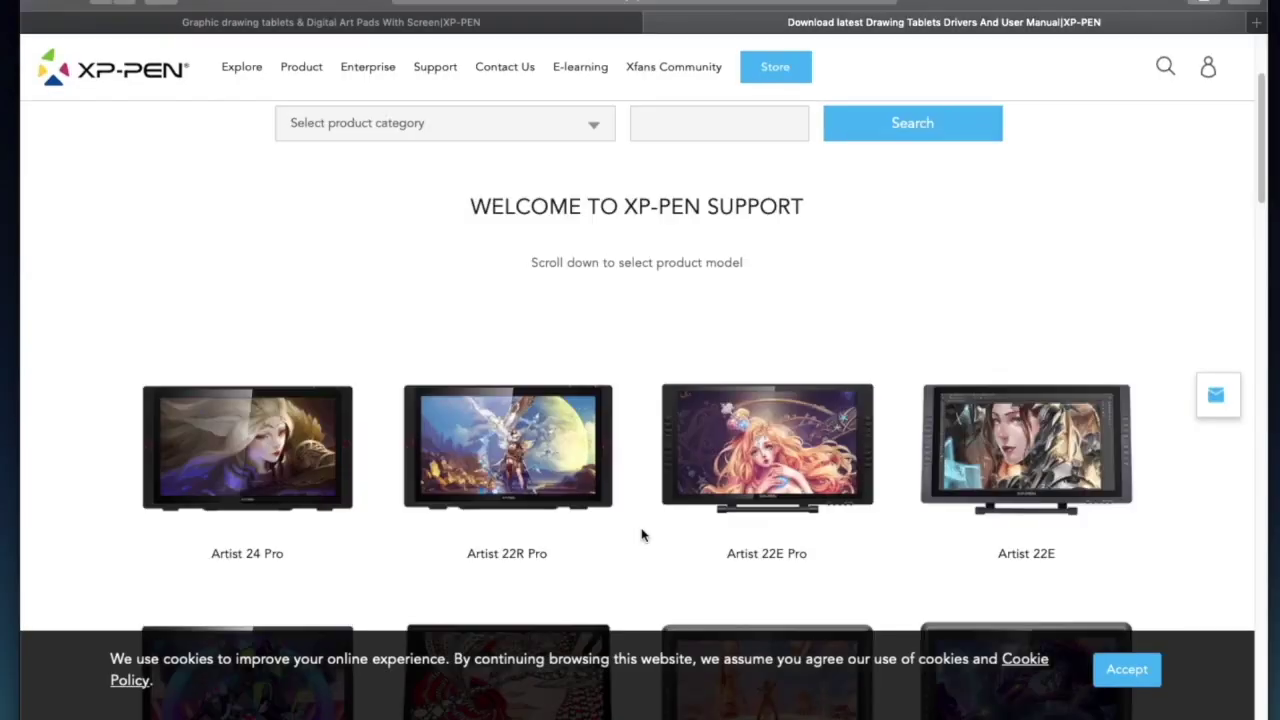
scroll(640, 531, "down", 15)
scroll(644, 537, "down", 7)
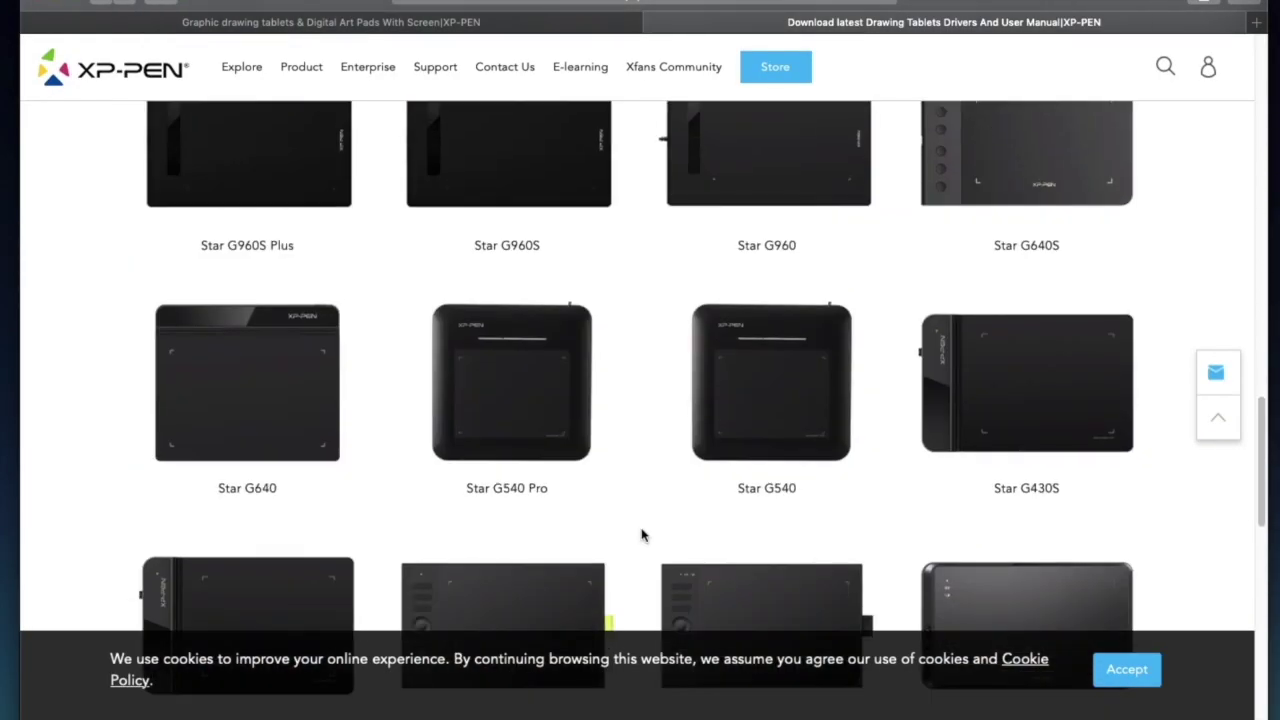
scroll(644, 537, "down", 3)
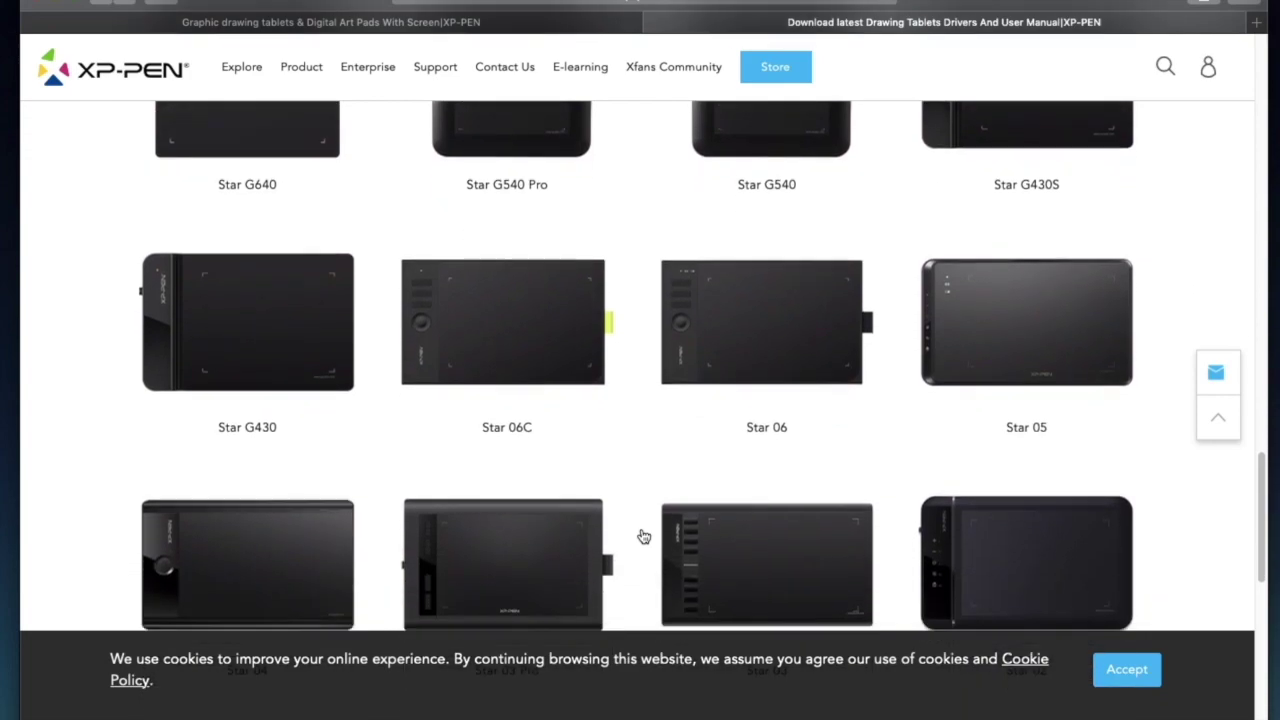
scroll(644, 537, "up", 1)
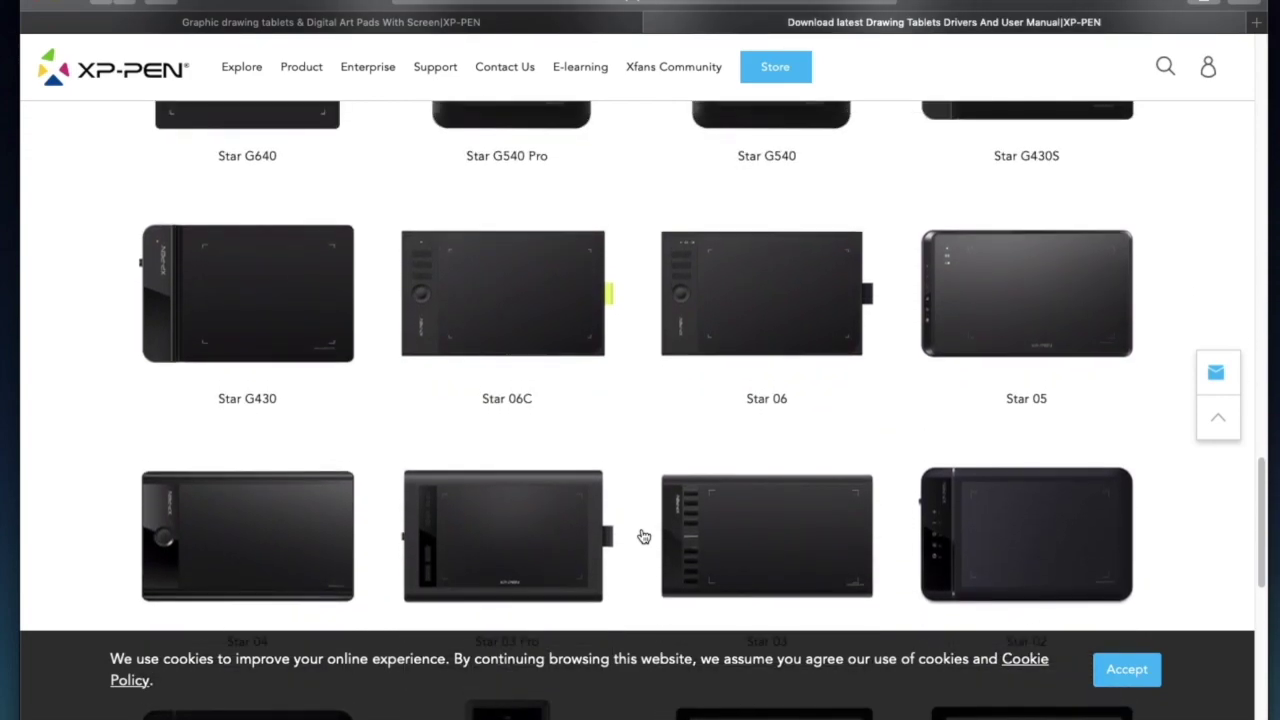
scroll(1069, 154, "up", 4)
left_click(1022, 355)
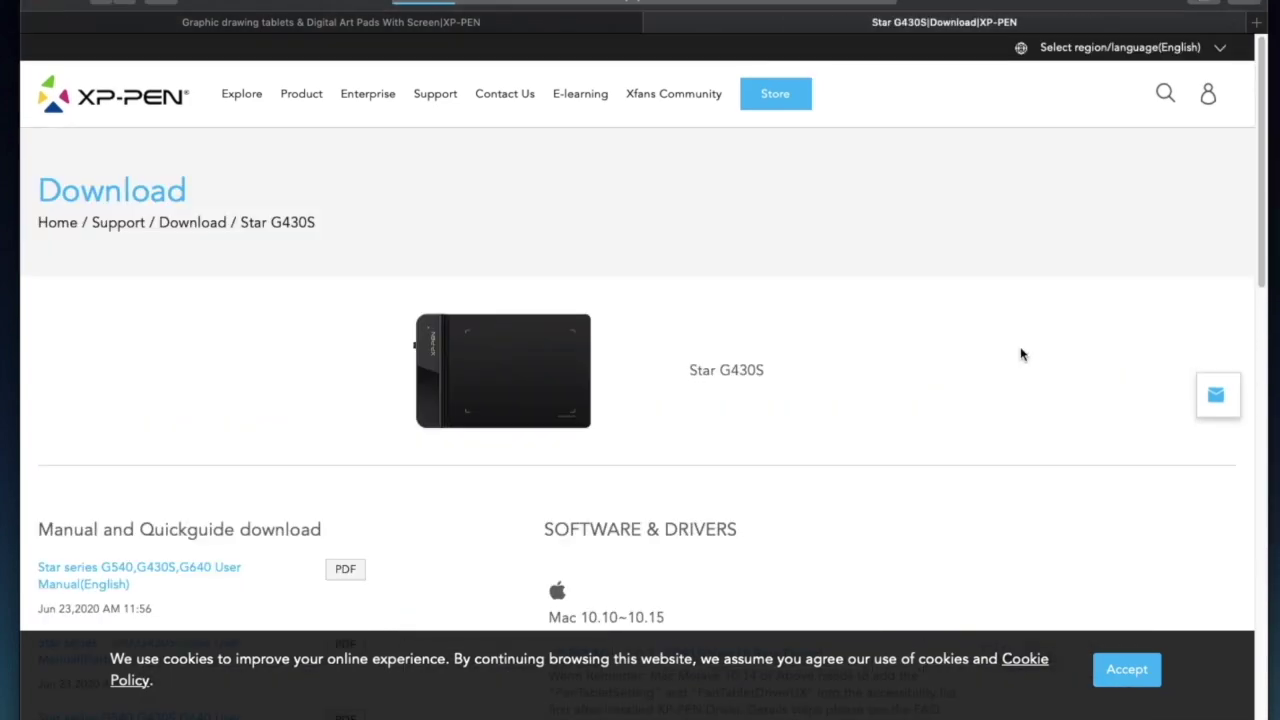
Download the XP-PENMac_3.0.2_200915 Mac driver and reveal it in Finder
scroll(774, 403, "down", 5)
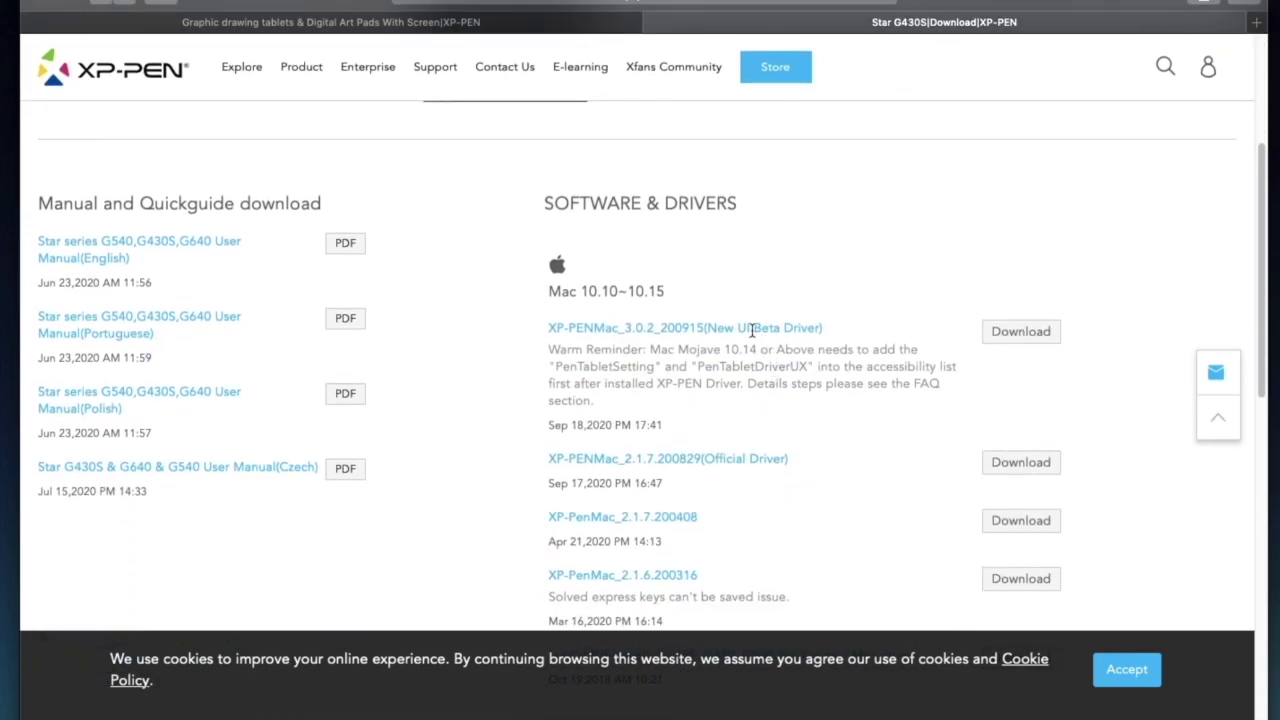
left_click(1002, 337)
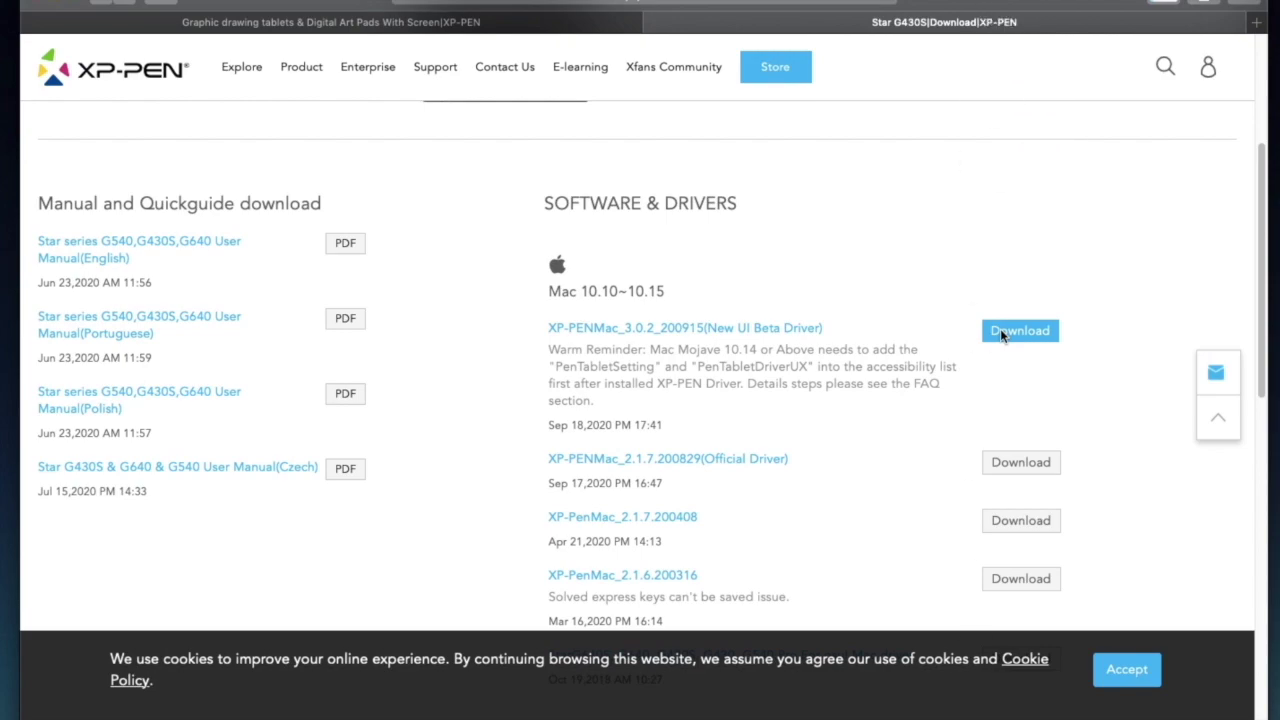
left_click(1172, 6)
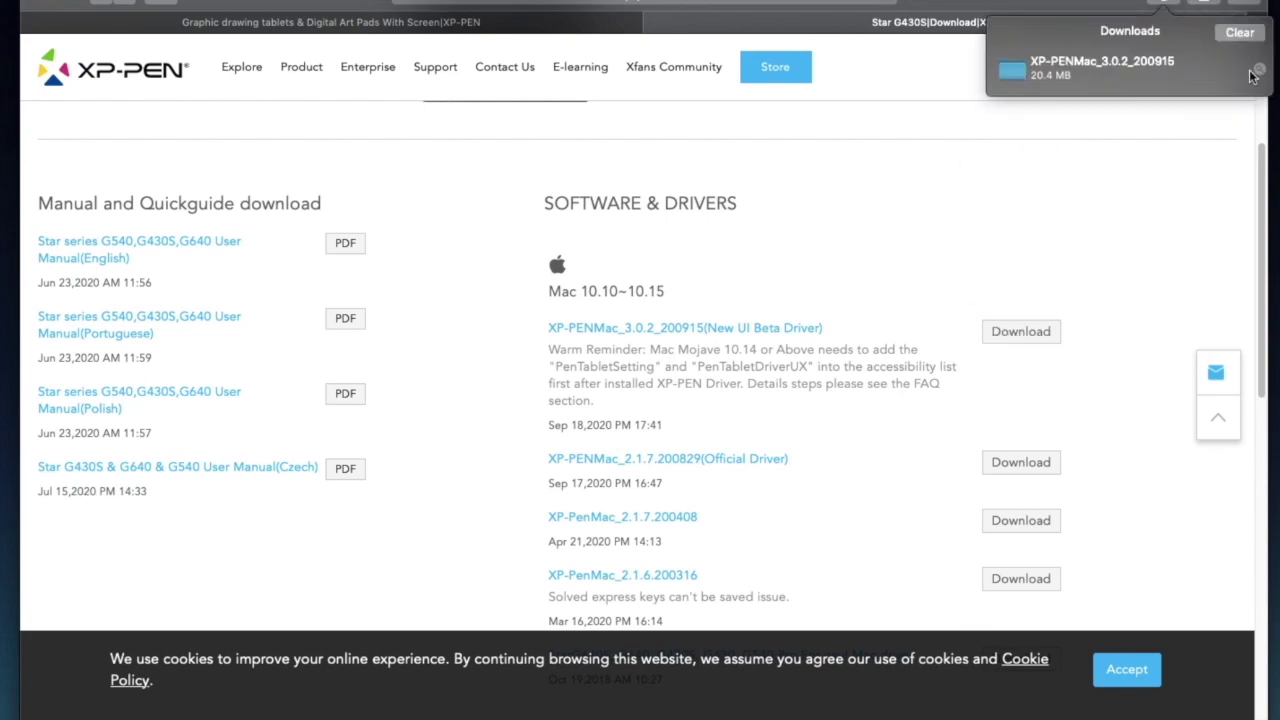
left_click(1259, 70)
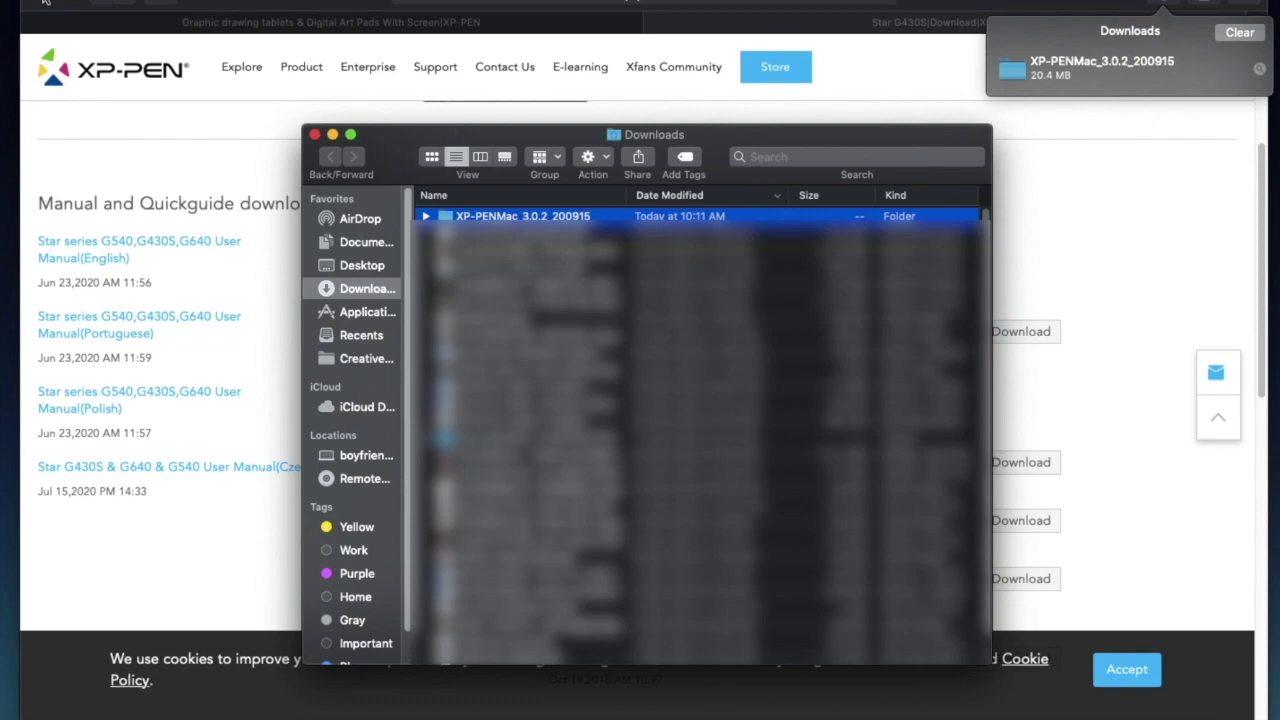
key("alt+super+h")
Move the XP-PENMac_3.0.2_200915 folder to the desktop and open it
left_click_drag(477, 222, 183, 95)
key("super+w")
double_click(131, 88)
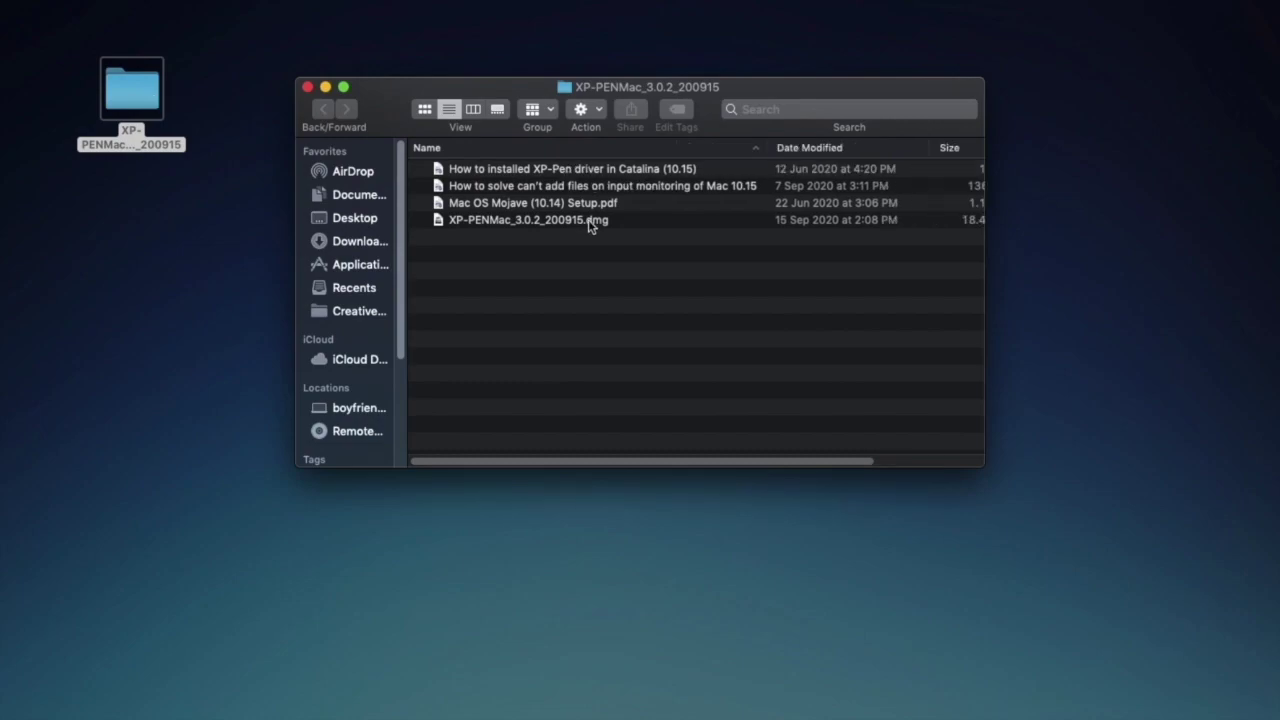
left_click(587, 220)
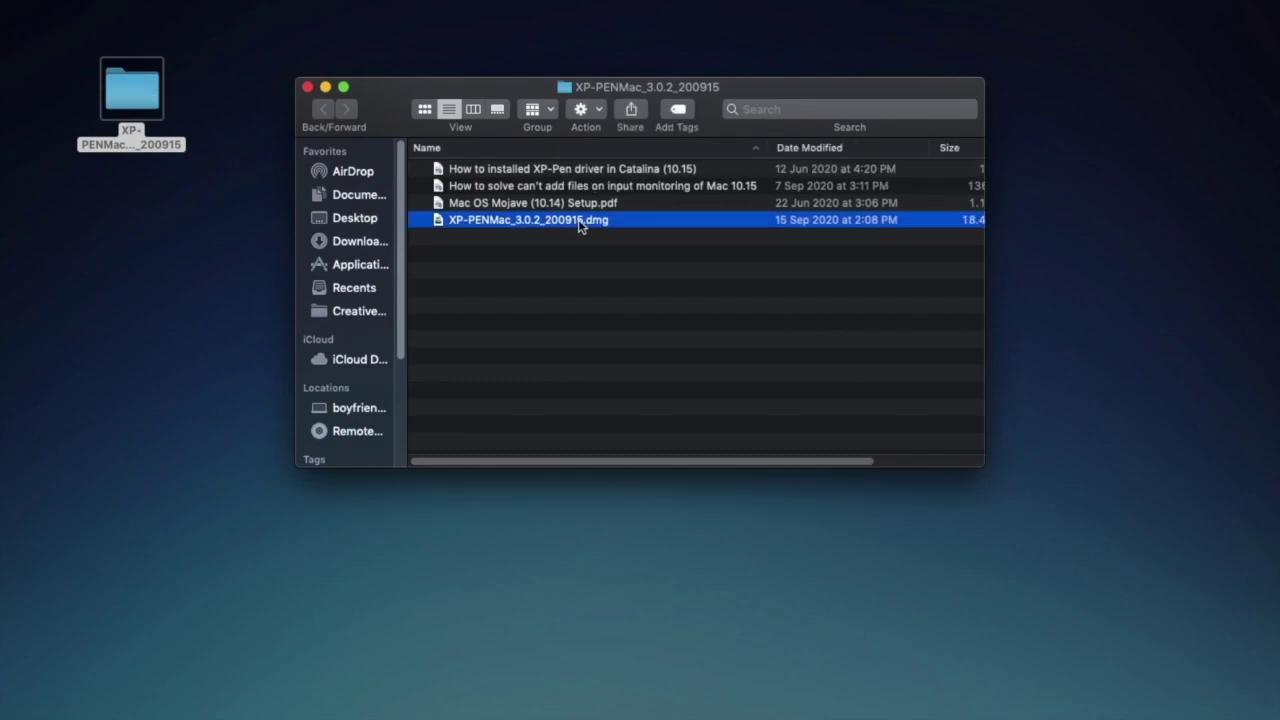
Mount the .dmg and copy XP-PenPenTabletPro into Applications, closing the windows
double_click(580, 222)
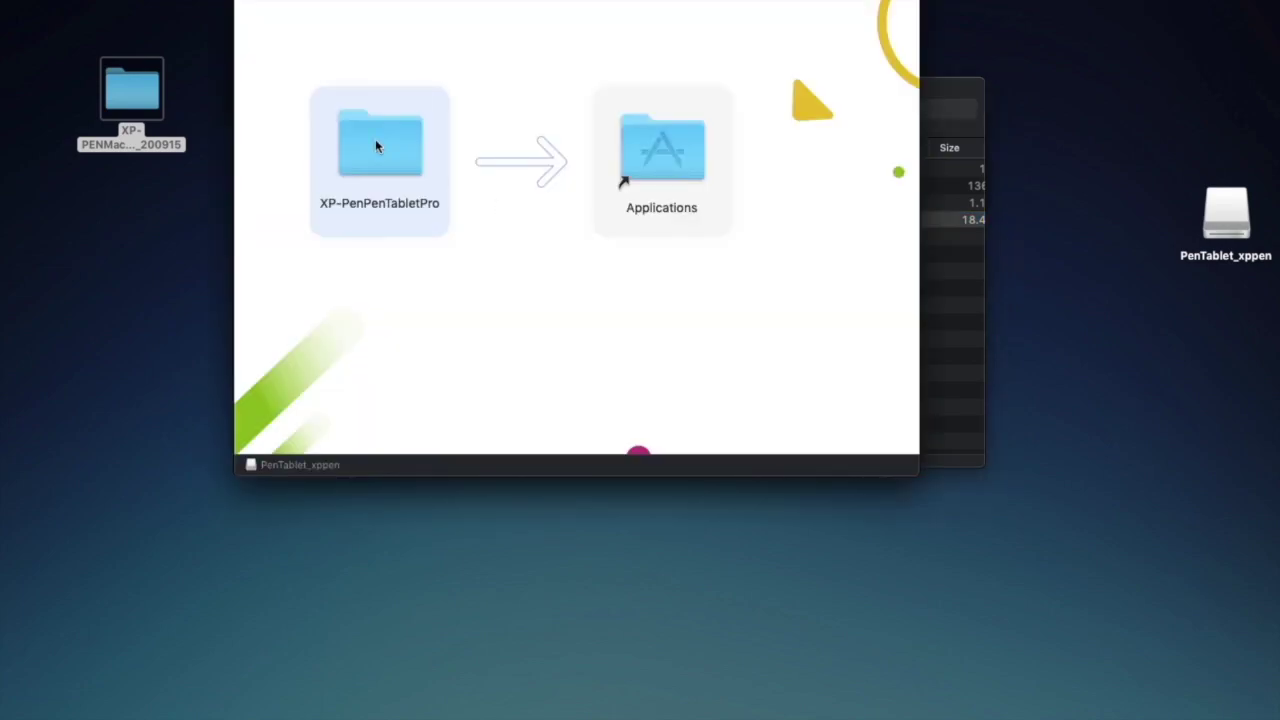
left_click_drag(376, 145, 639, 162)
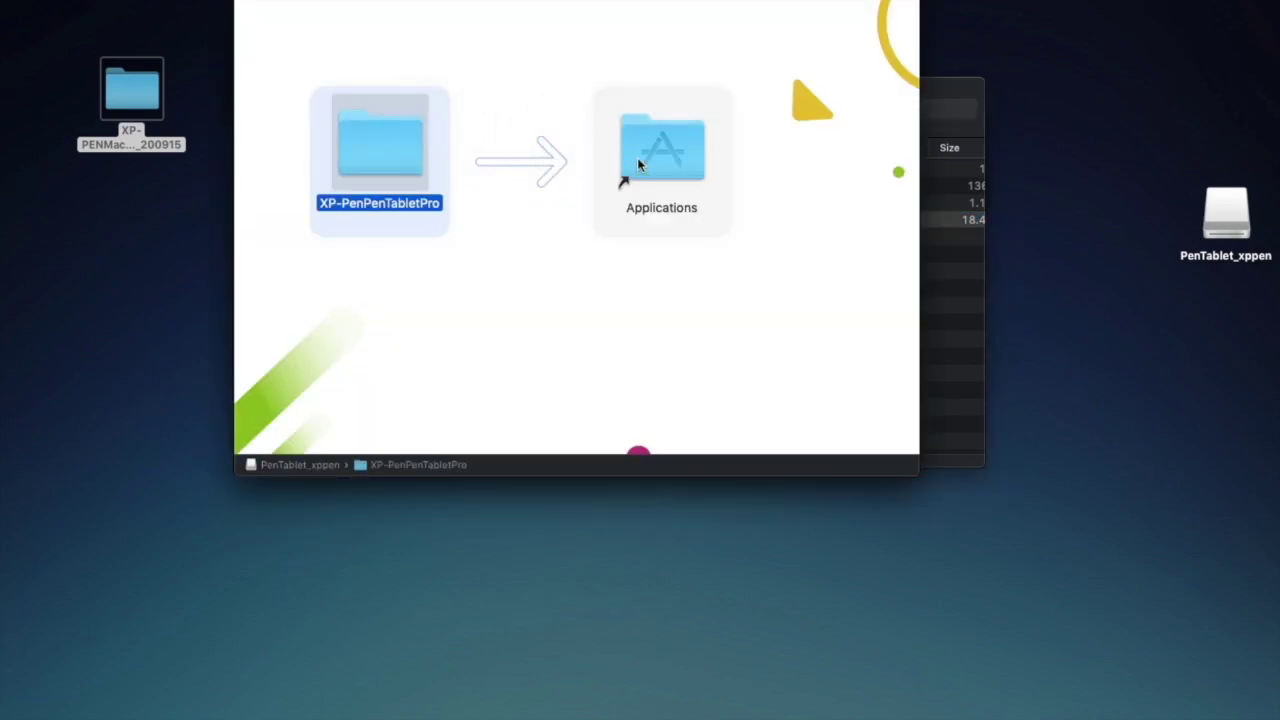
left_click(249, 3)
left_click(309, 89)
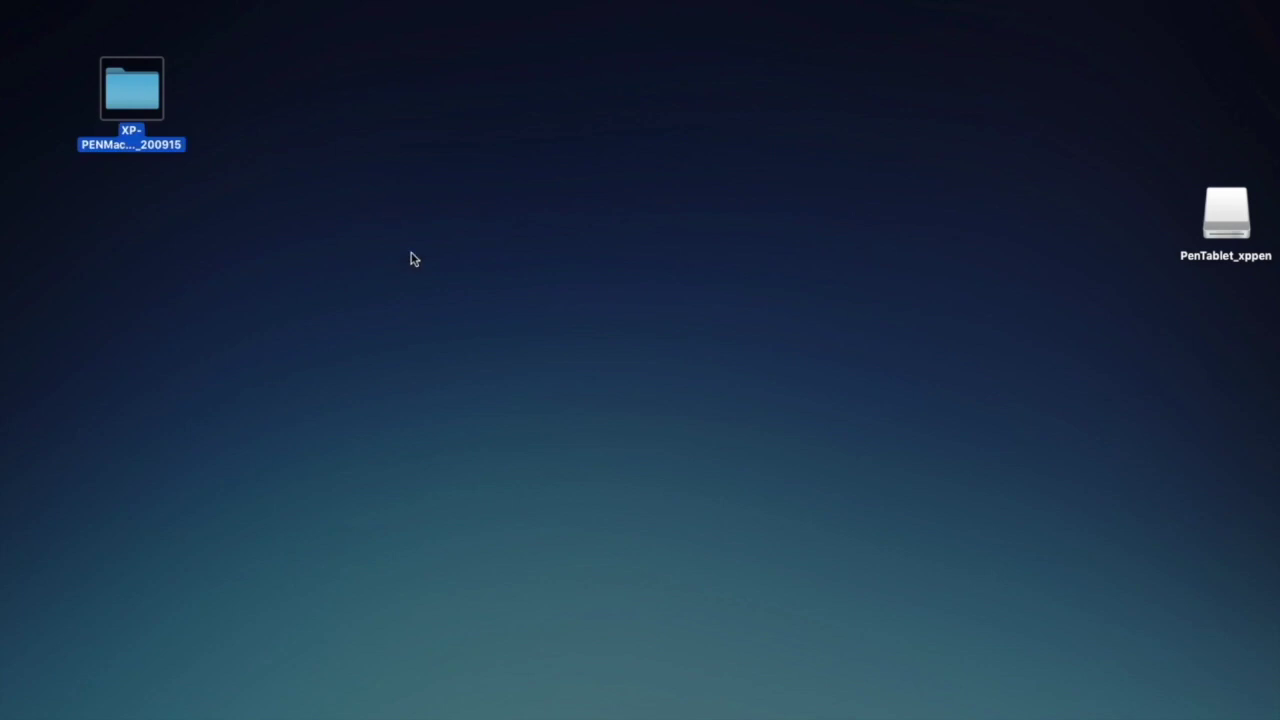
left_click(410, 260)
Launch PenTablet from Launchpad, approve the downloaded-app warning, and close its window
key("F4")
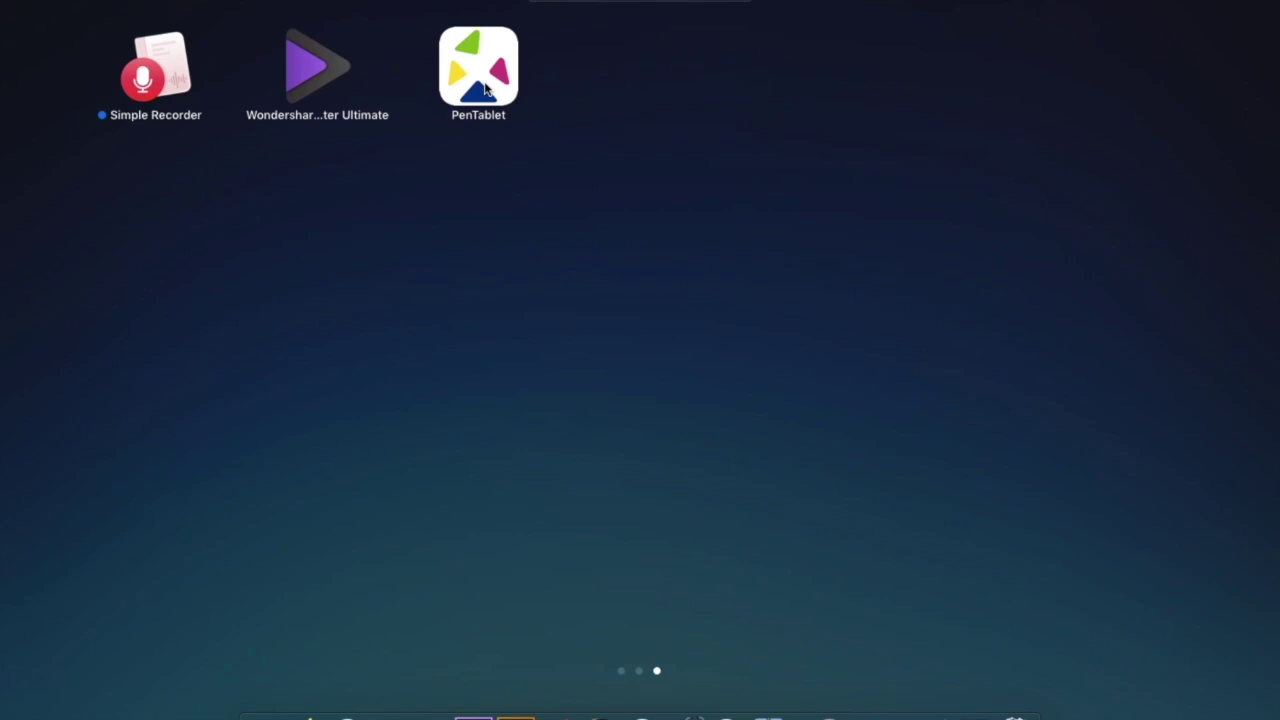
left_click(480, 80)
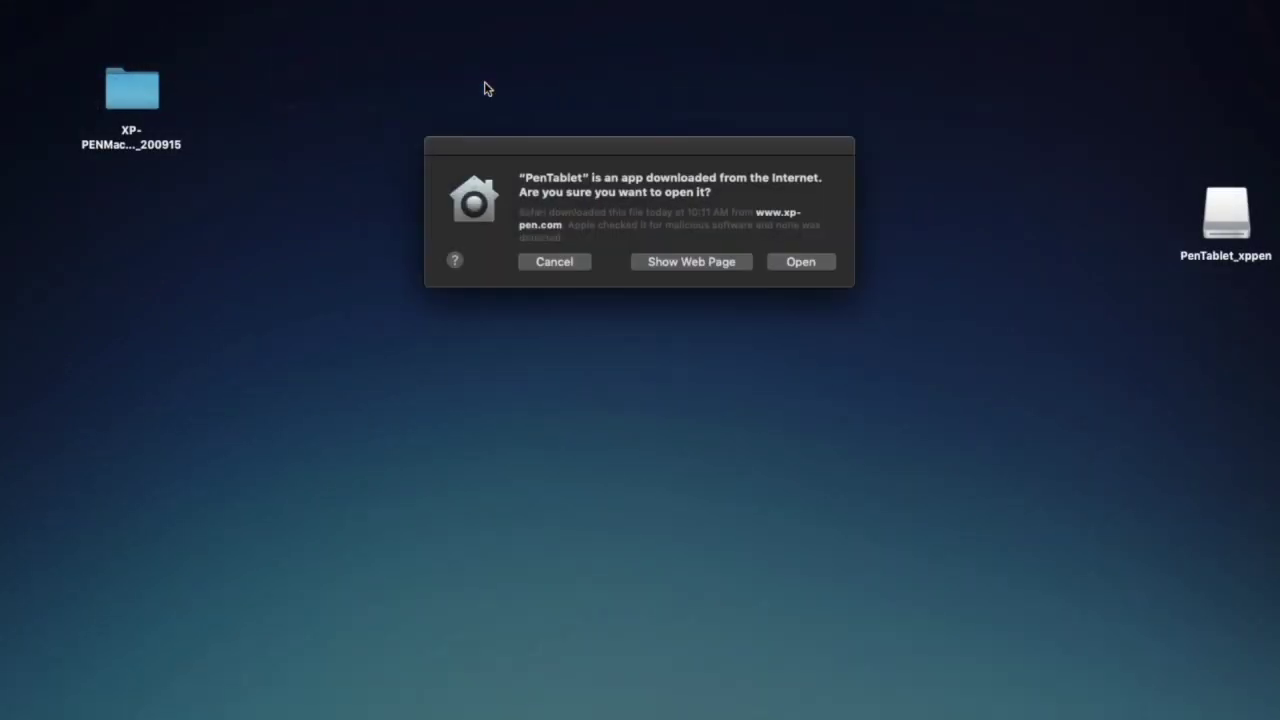
left_click(801, 262)
left_click(1000, 36)
mouse_move(517, 705)
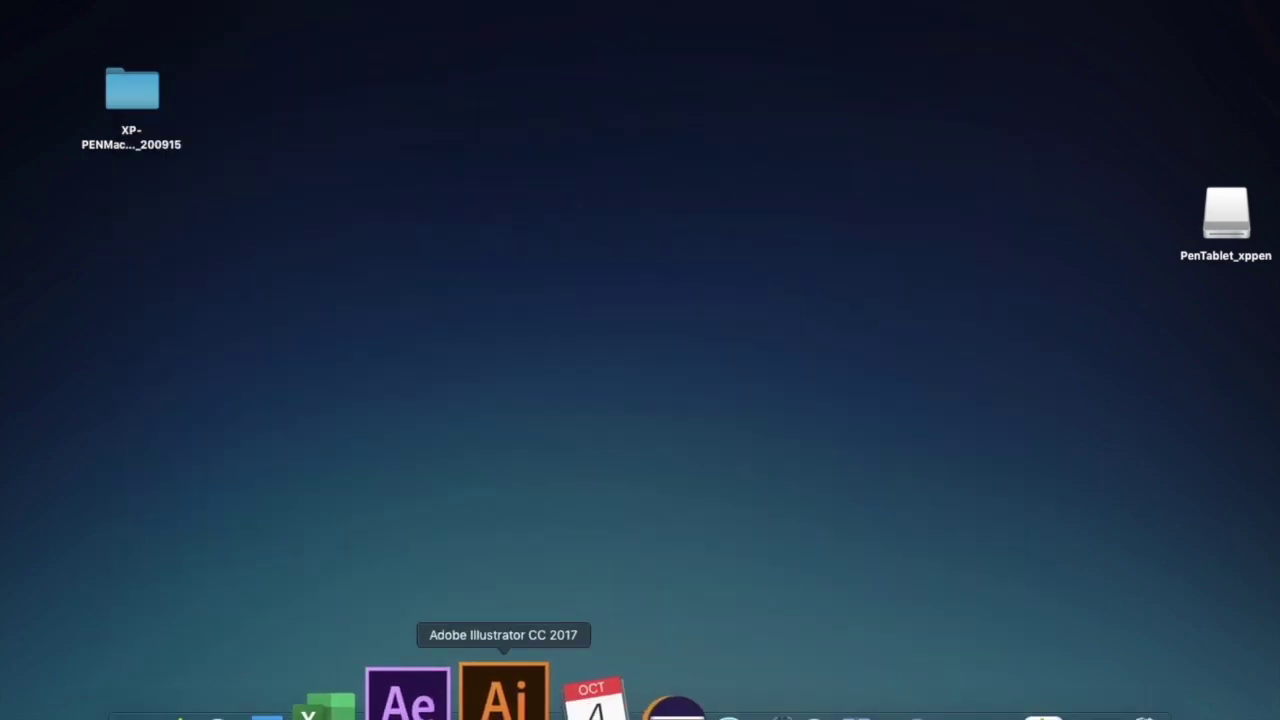
Start Illustrator and create a new 720 × 1080 px document, Untitled-2
left_click(504, 700)
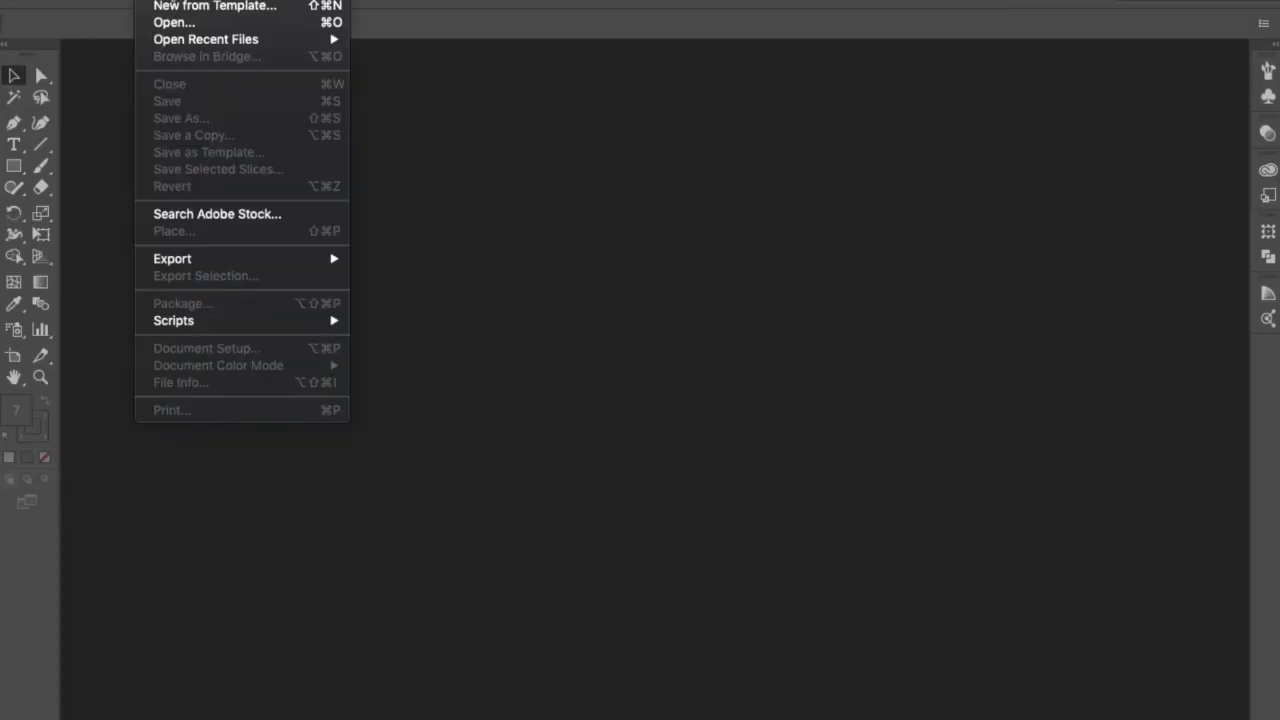
key("super+n")
left_click(862, 299)
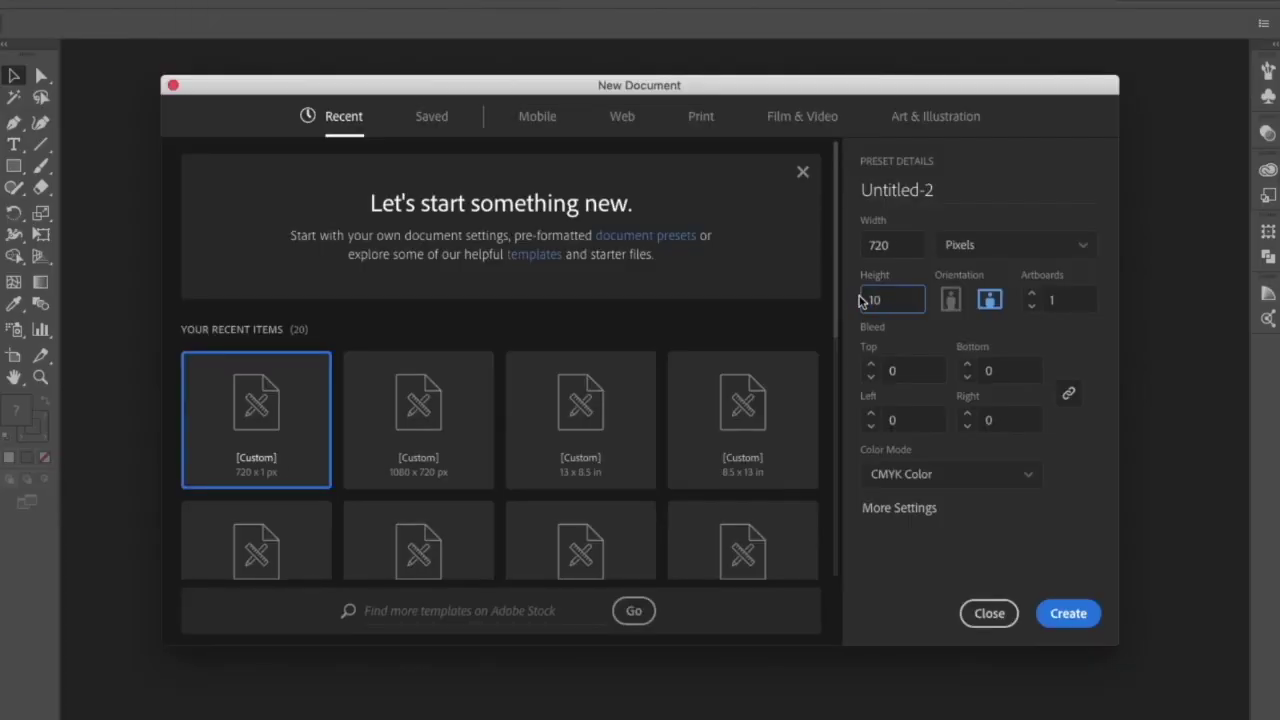
type("1080")
left_click(1068, 612)
scroll(617, 260, "up", 5)
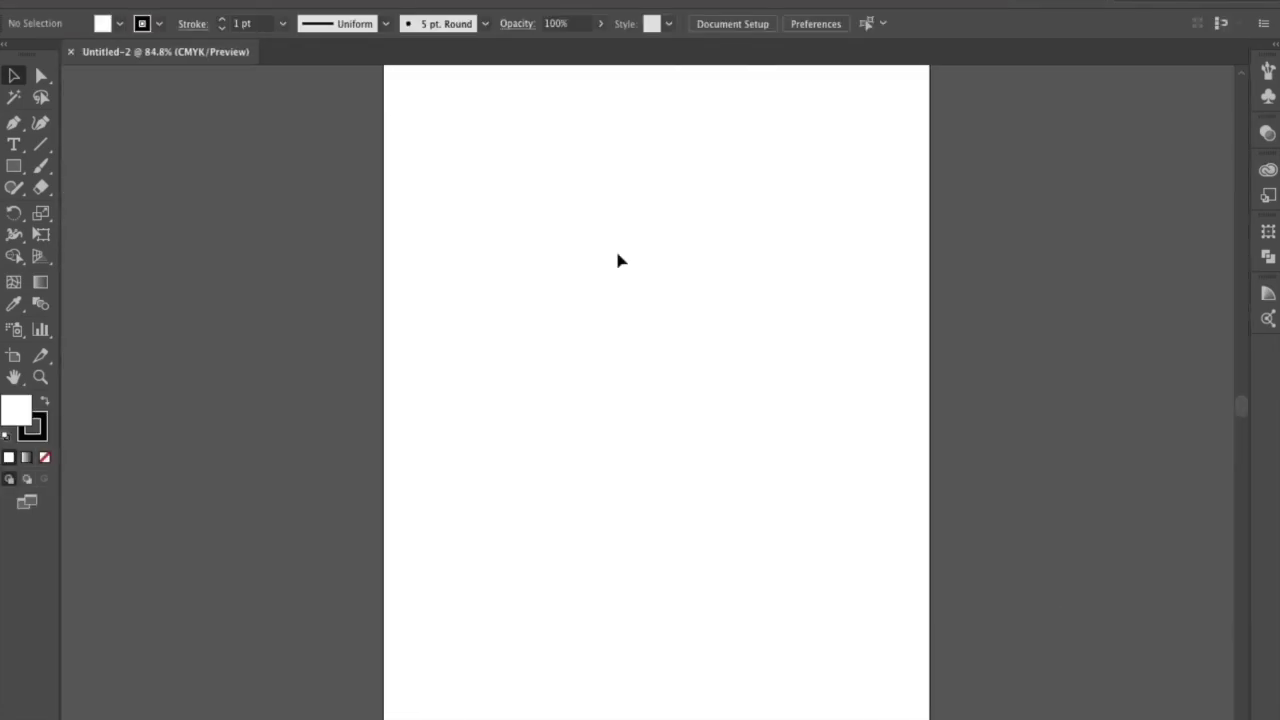
scroll(617, 260, "up", 1)
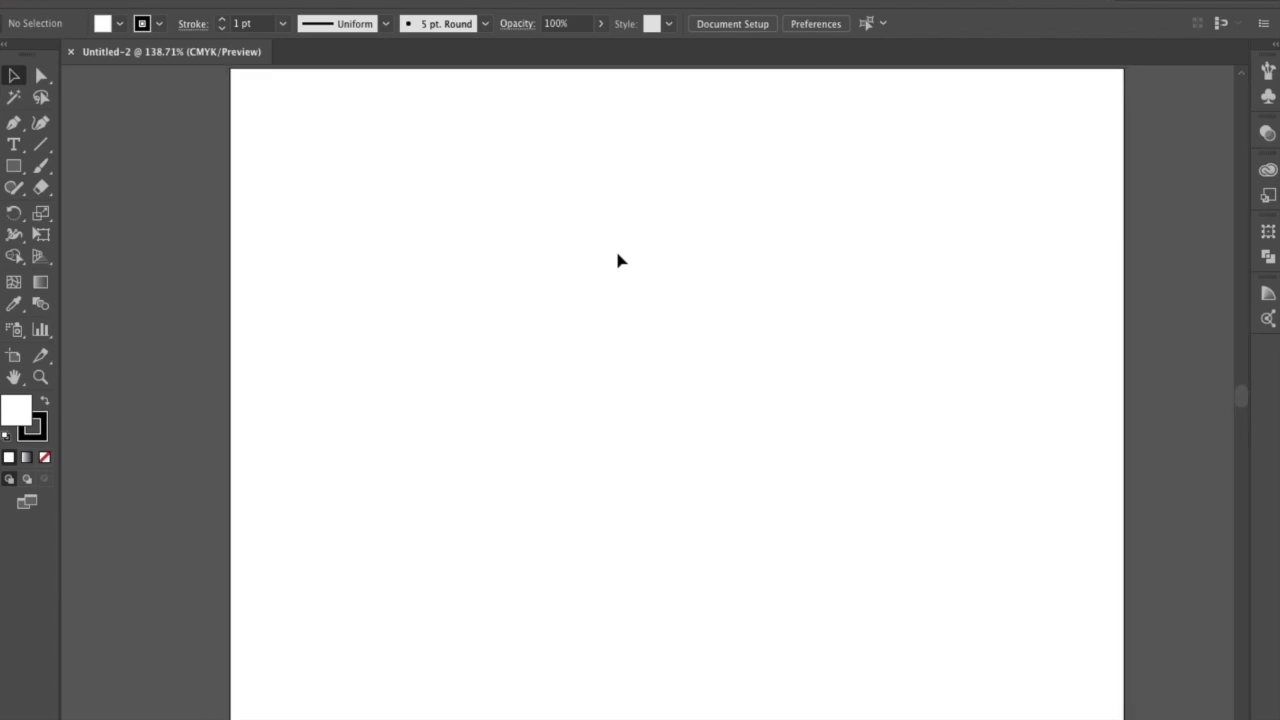
scroll(619, 250, "up", 2)
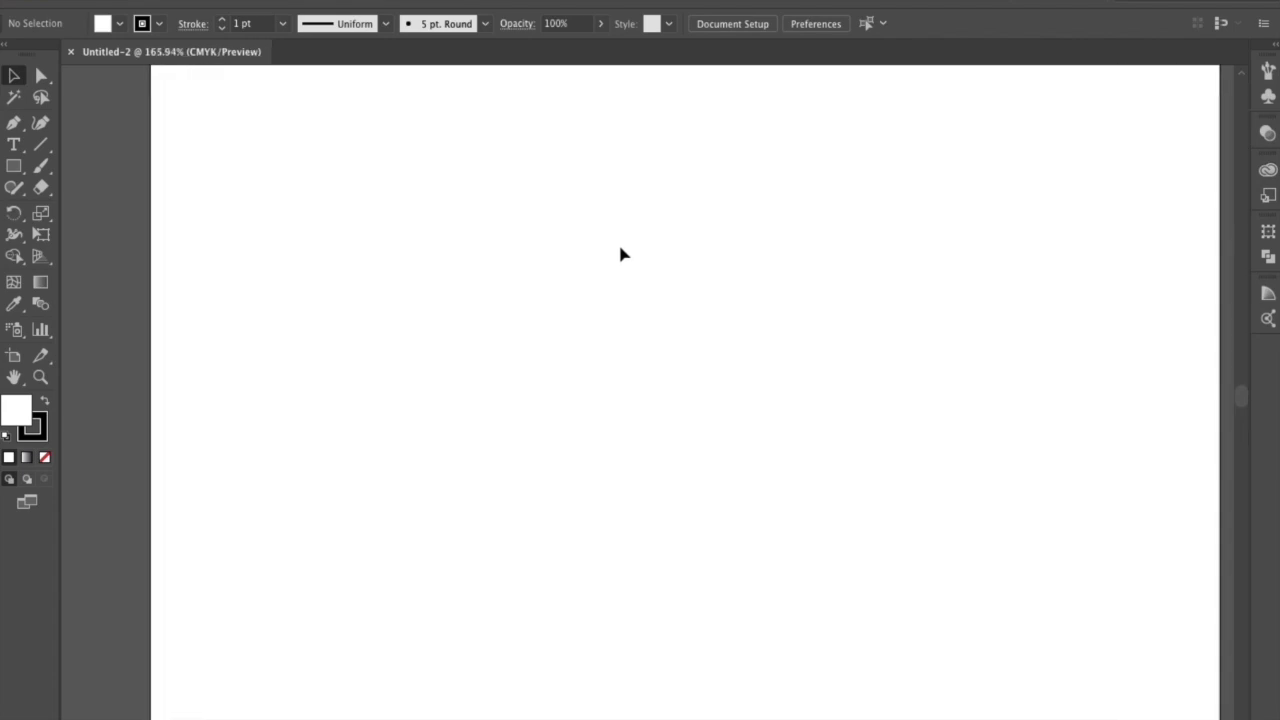
key("F4")
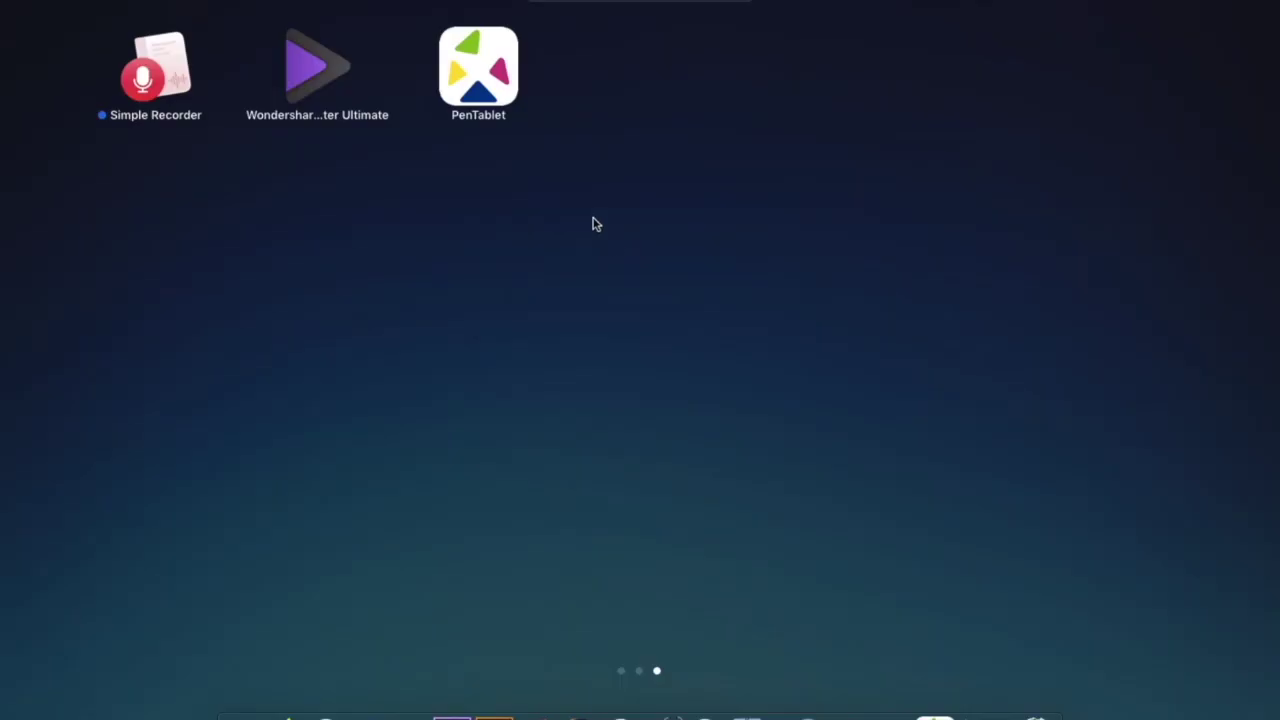
Relaunch PenTablet and open Security & Privacy in System Preferences
left_click(503, 100)
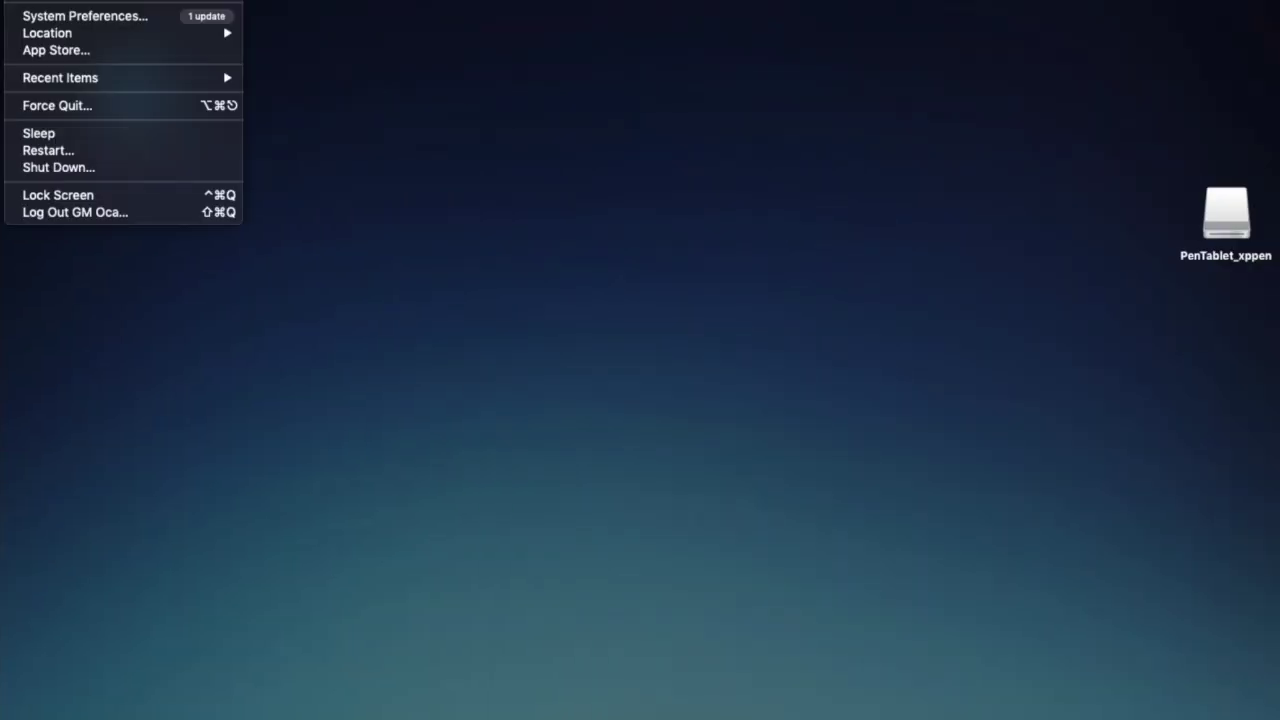
left_click(57, 18)
left_click(505, 113)
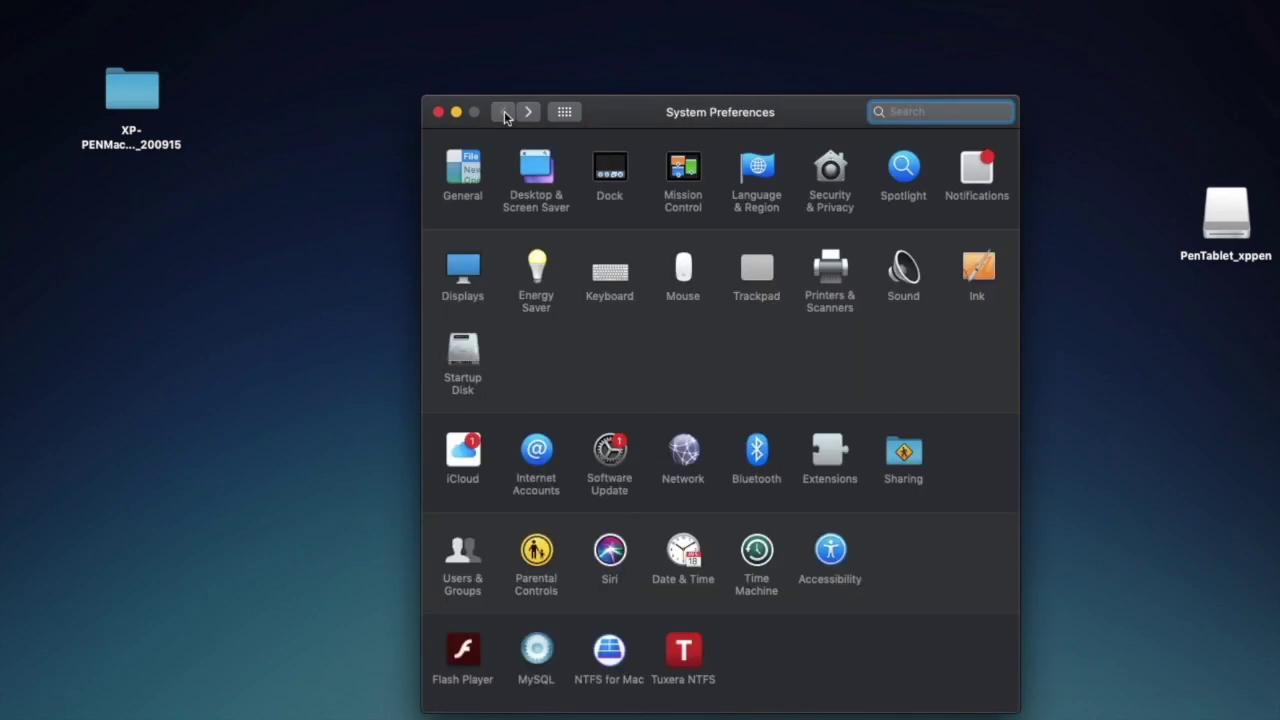
left_click(830, 170)
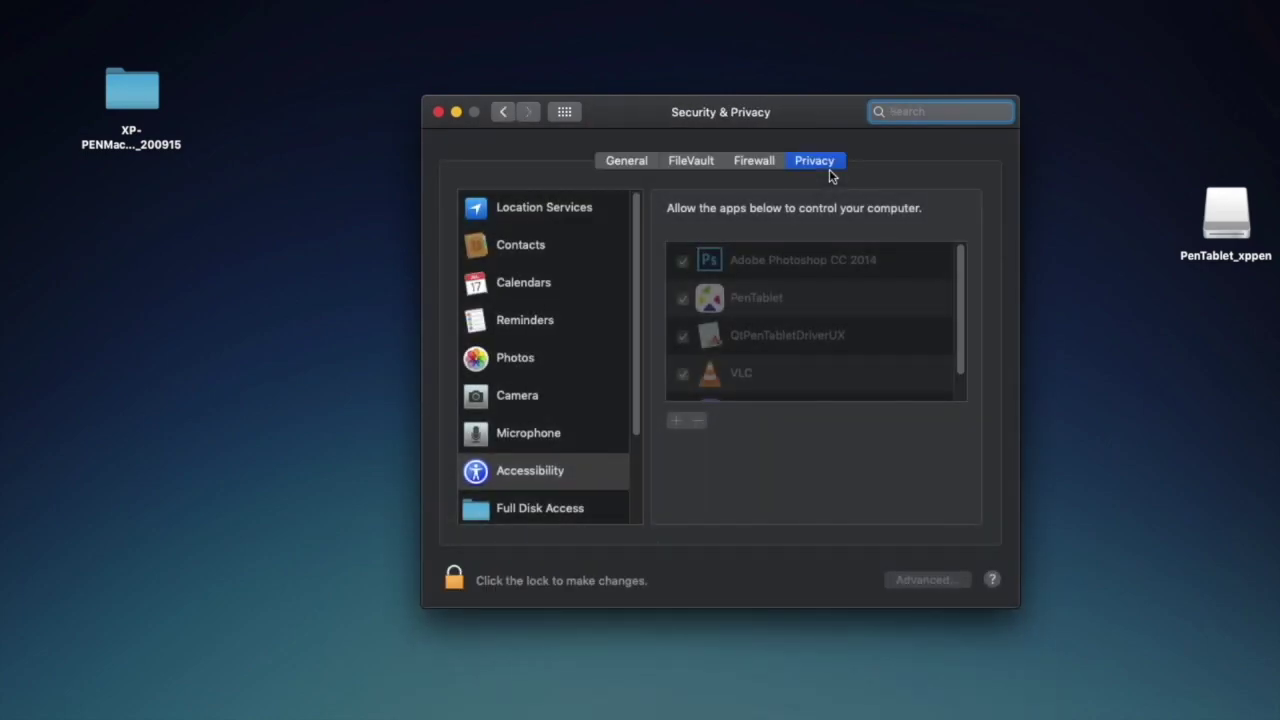
Unlock with the admin password, grant QtPenTabletDriverUX Accessibility access, and relock
left_click(453, 580)
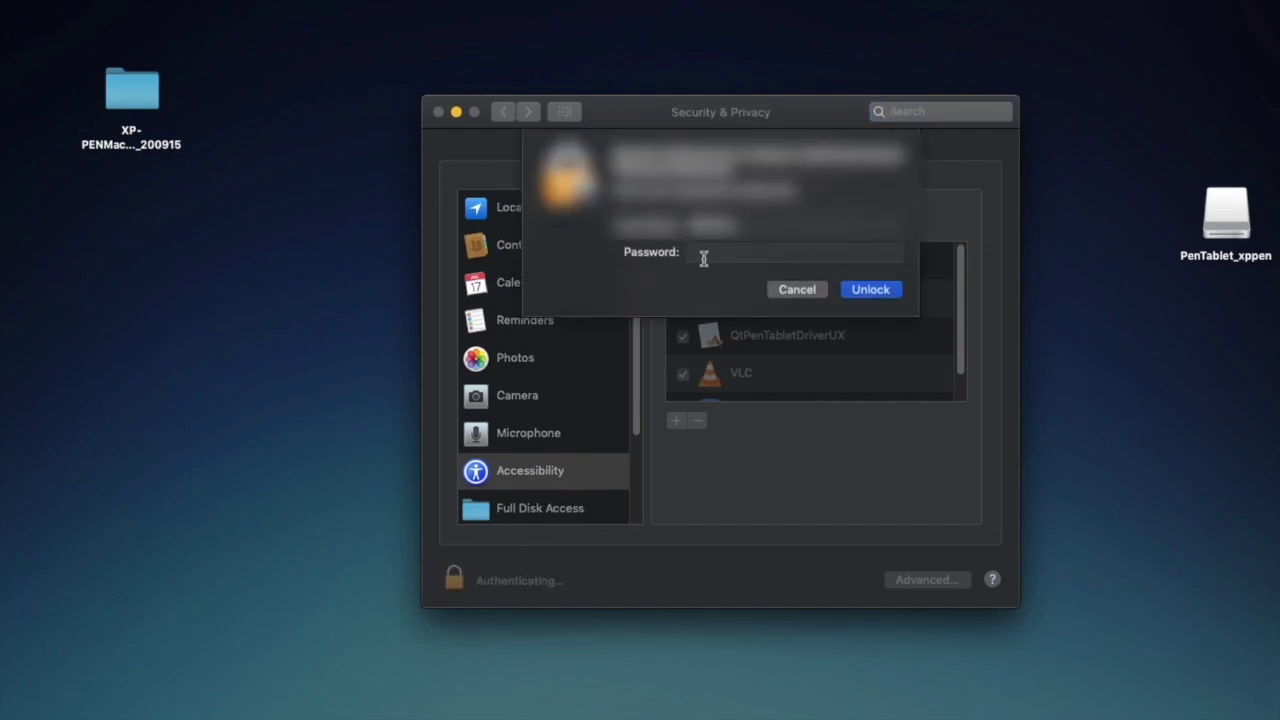
type("••••••••••••••")
key("Return")
left_click(683, 337)
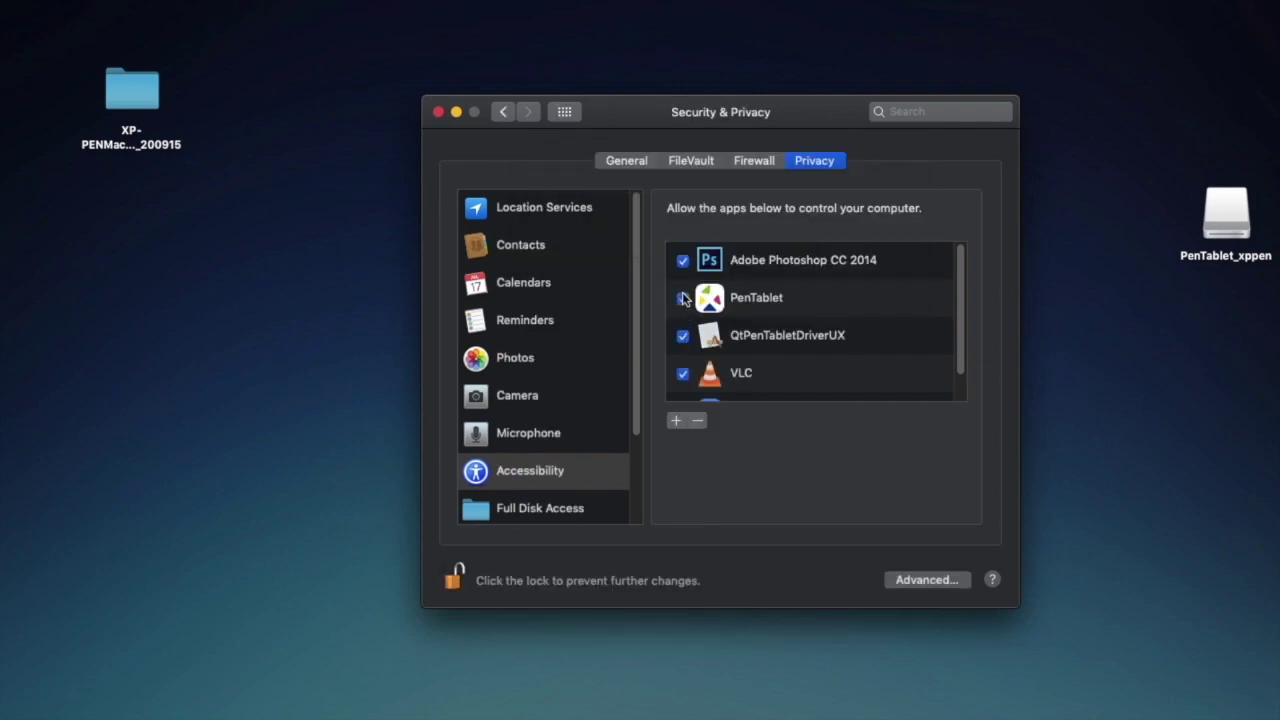
left_click(454, 580)
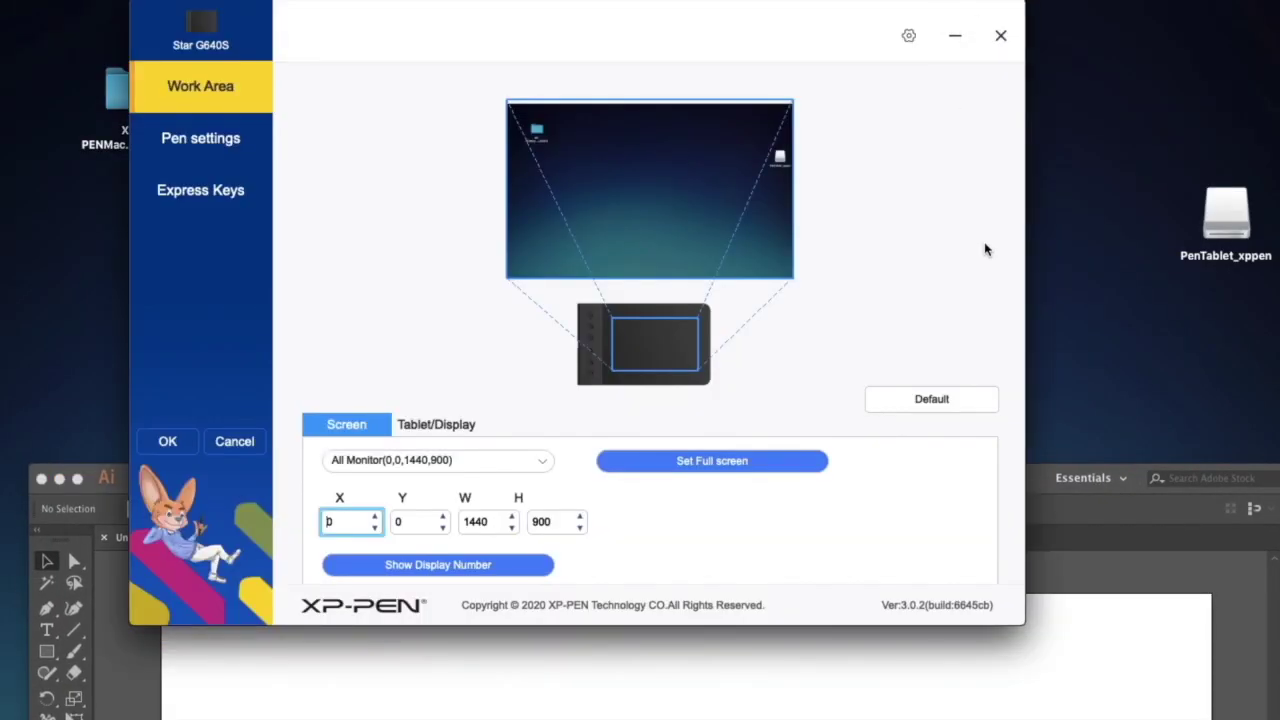
Put Illustrator and the tablet settings window together on a new desktop
key("ctrl+Up")
left_click_drag(837, 280, 1257, 23)
left_click(878, 45)
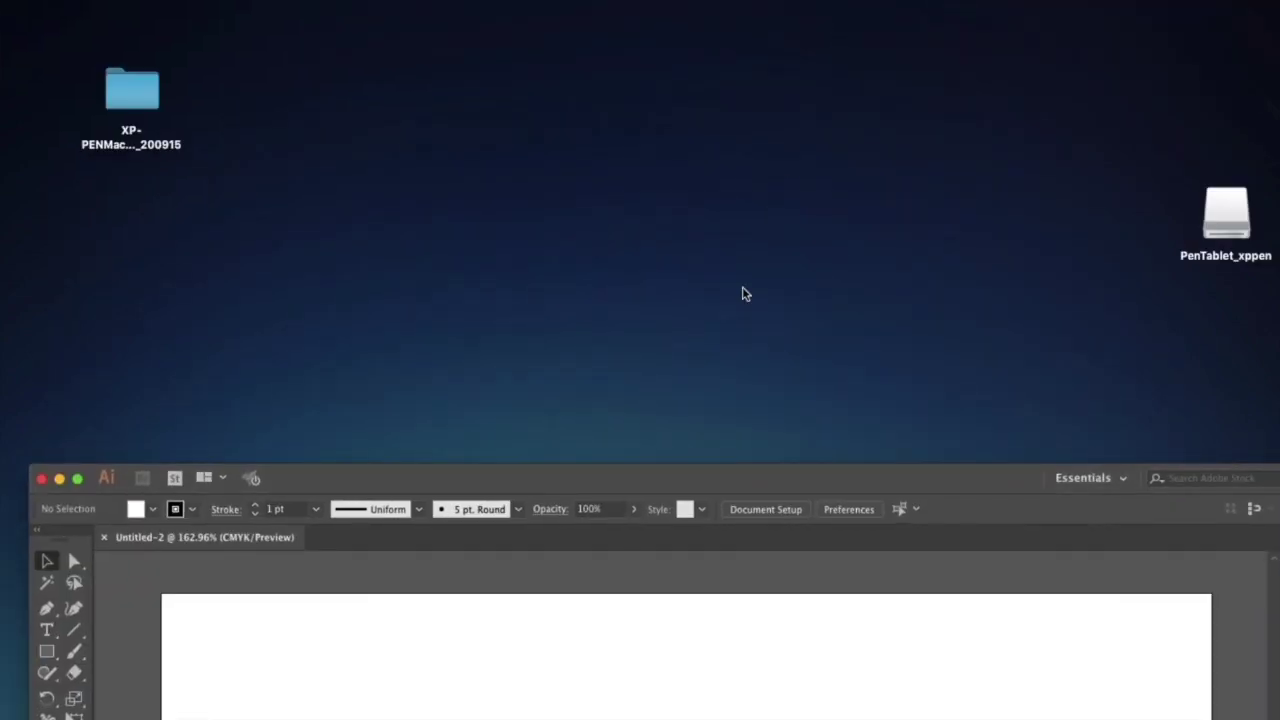
left_click_drag(757, 486, 757, 23)
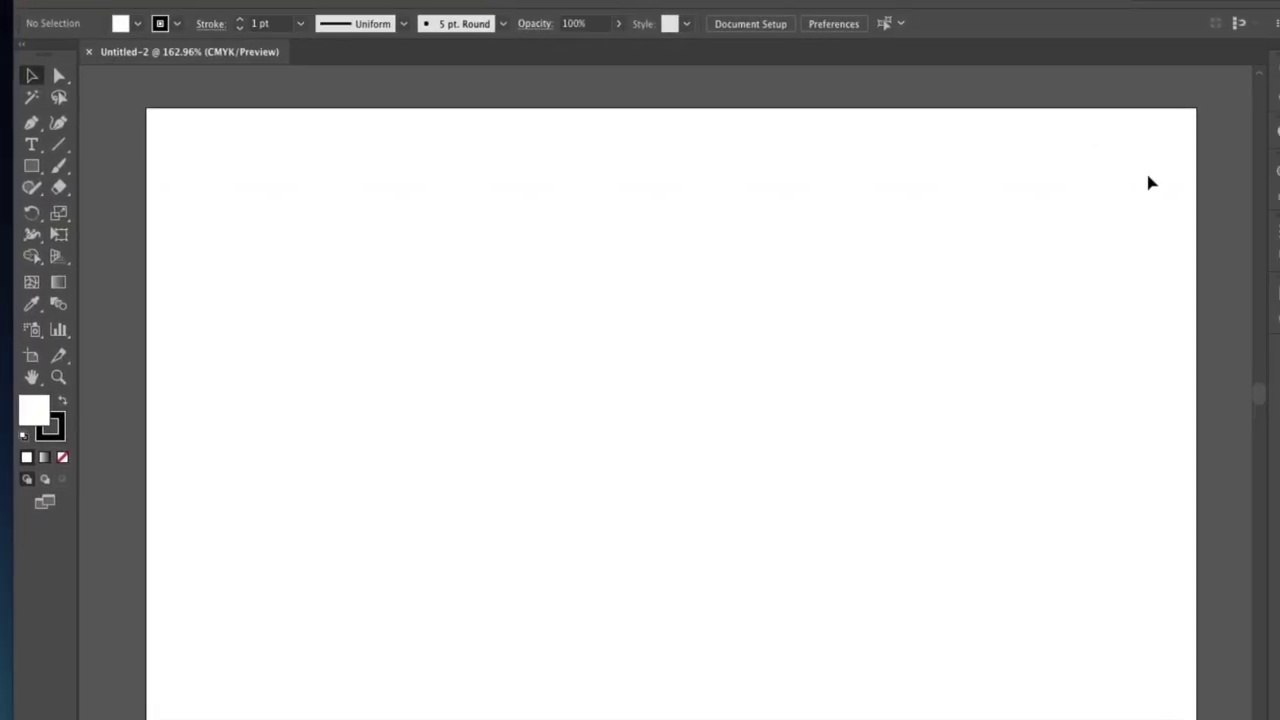
scroll(1150, 183, "down", 3)
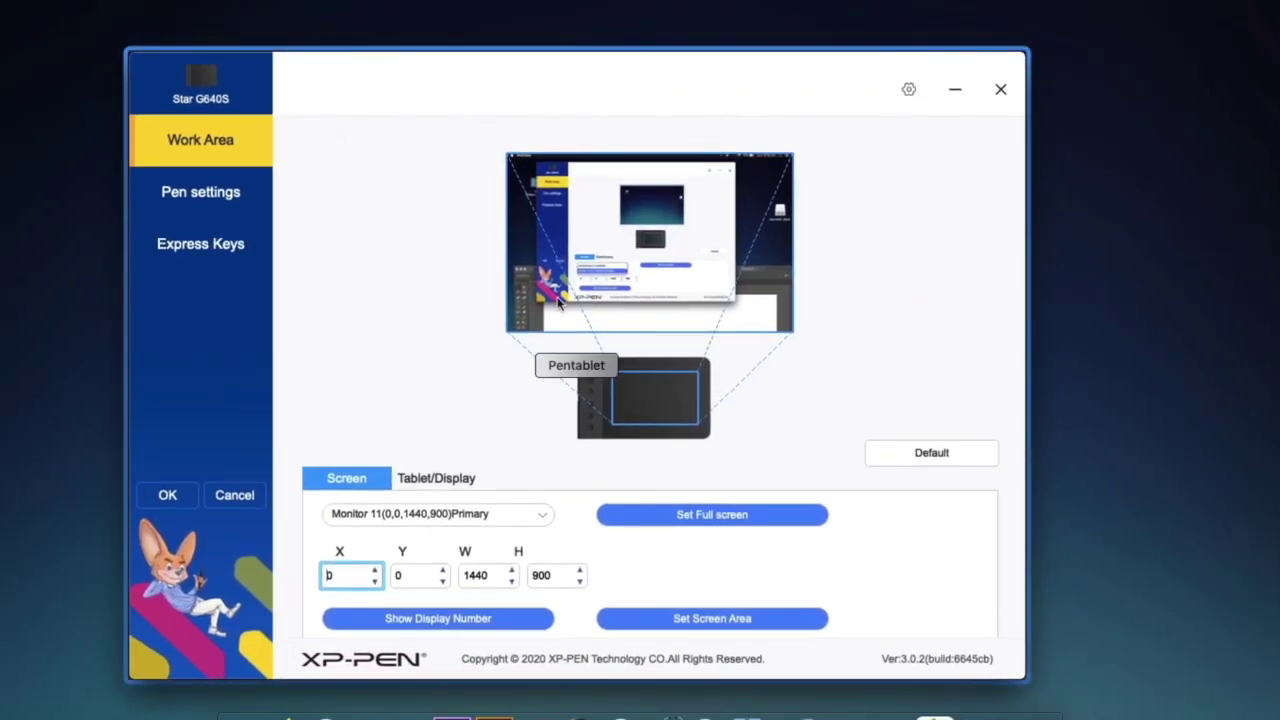
key("ctrl+Up")
left_click_drag(651, 171, 850, 20)
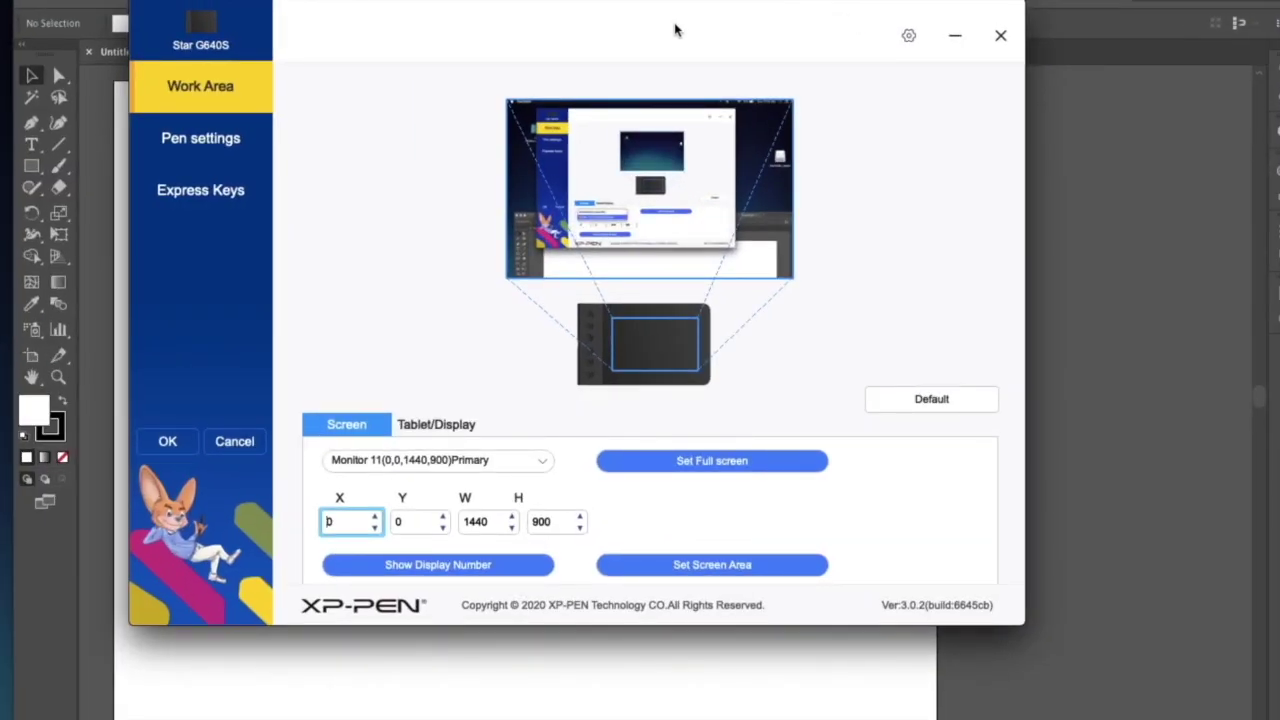
left_click_drag(675, 30, 751, 83)
Mark a custom screen region as the tablet's work area and show Pen settings
left_click(756, 621)
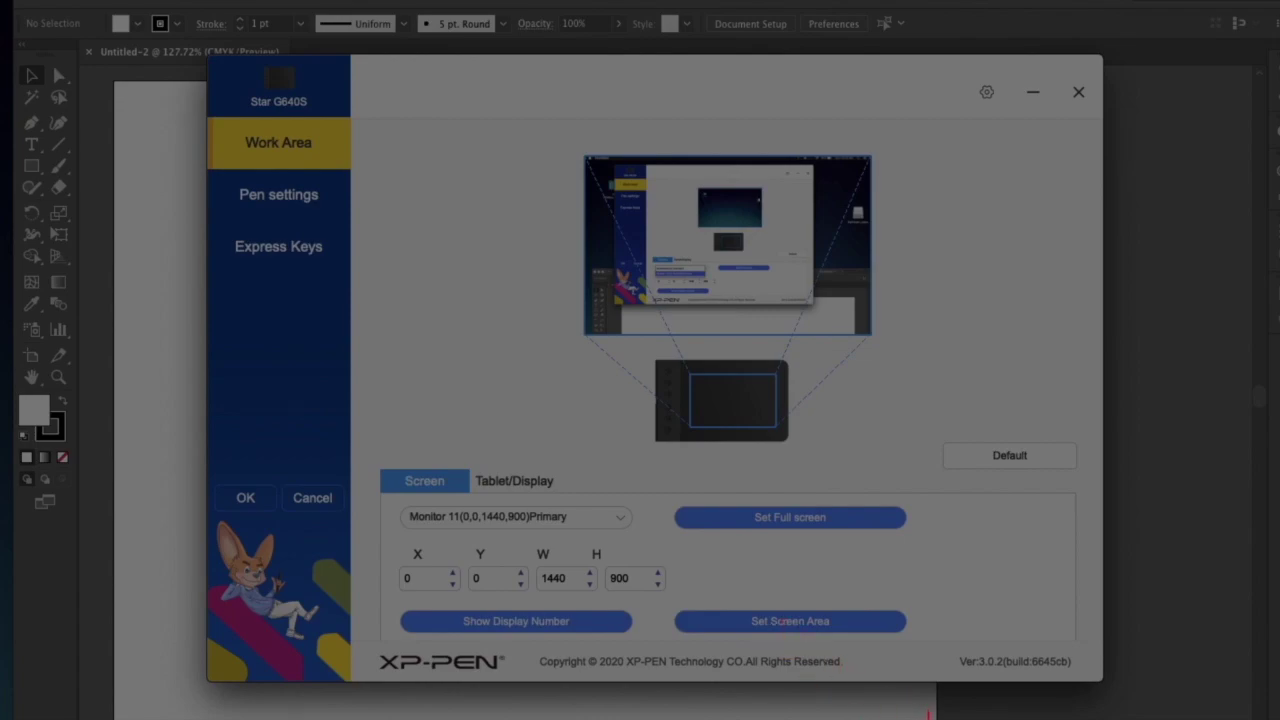
left_click(935, 715)
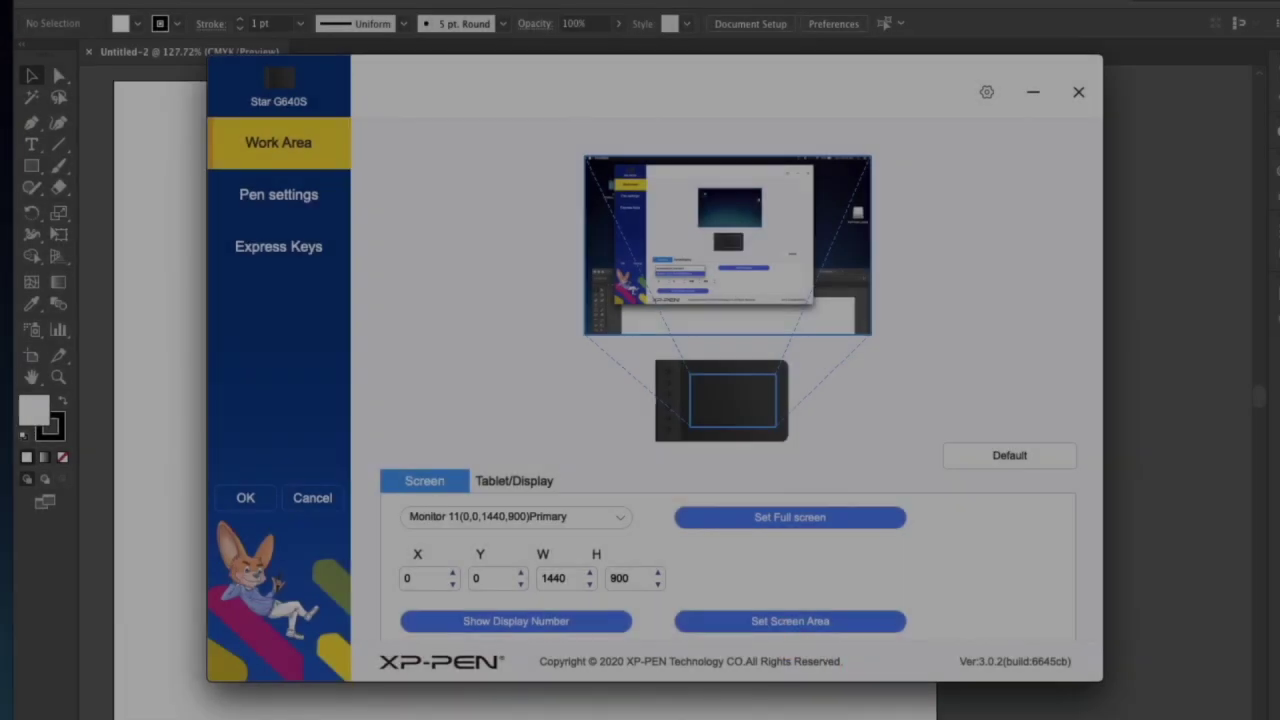
left_click(288, 196)
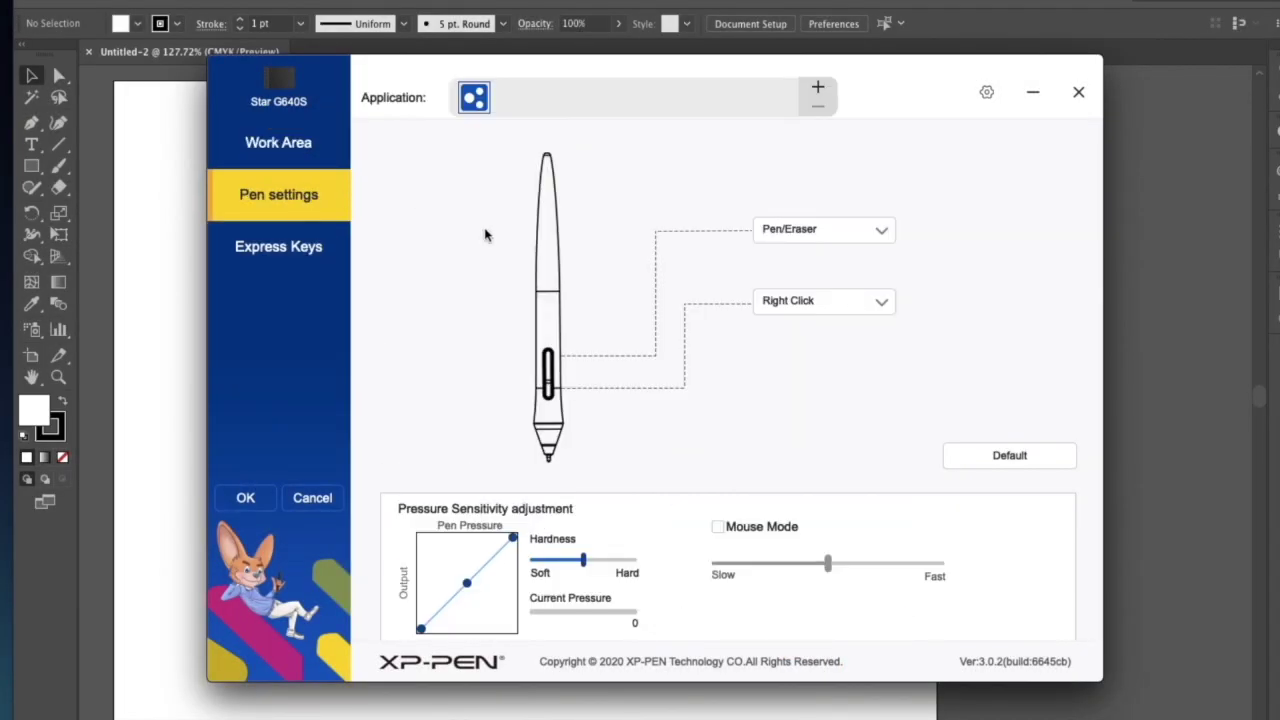
Set the lower pen button to the customised Other > Pen/Eraser function
left_click(877, 304)
left_click(830, 332)
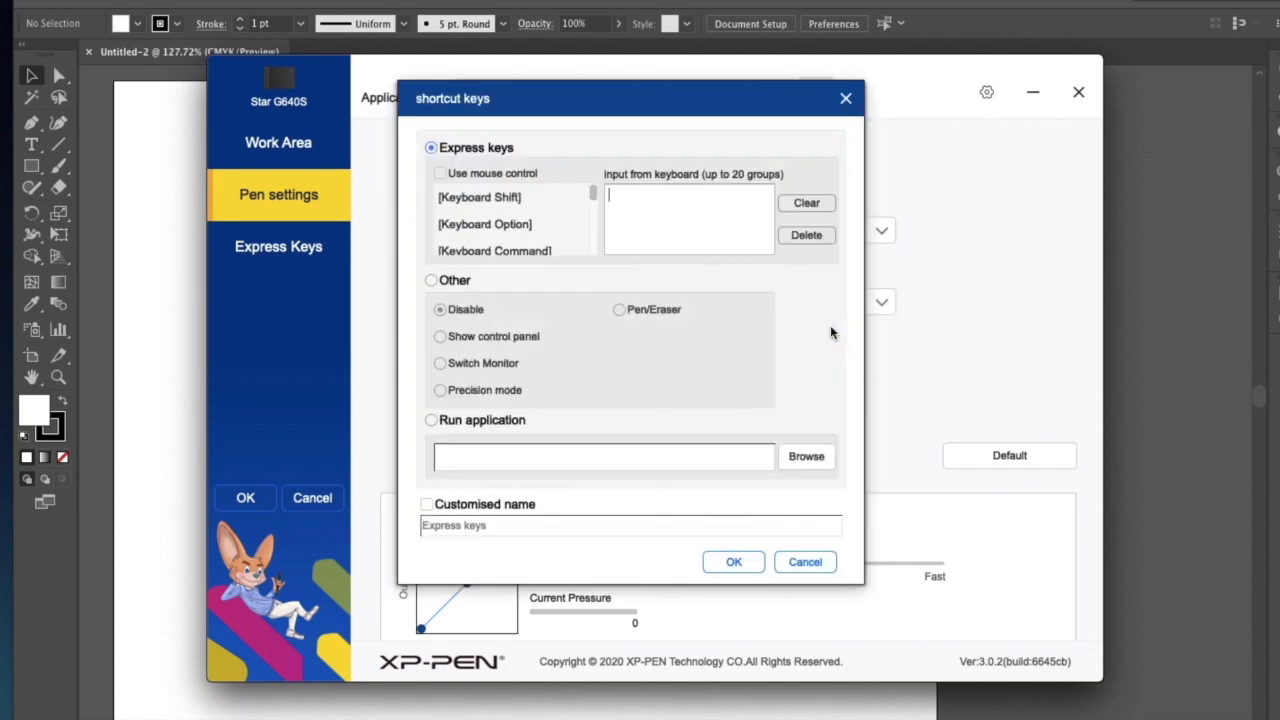
left_click(432, 281)
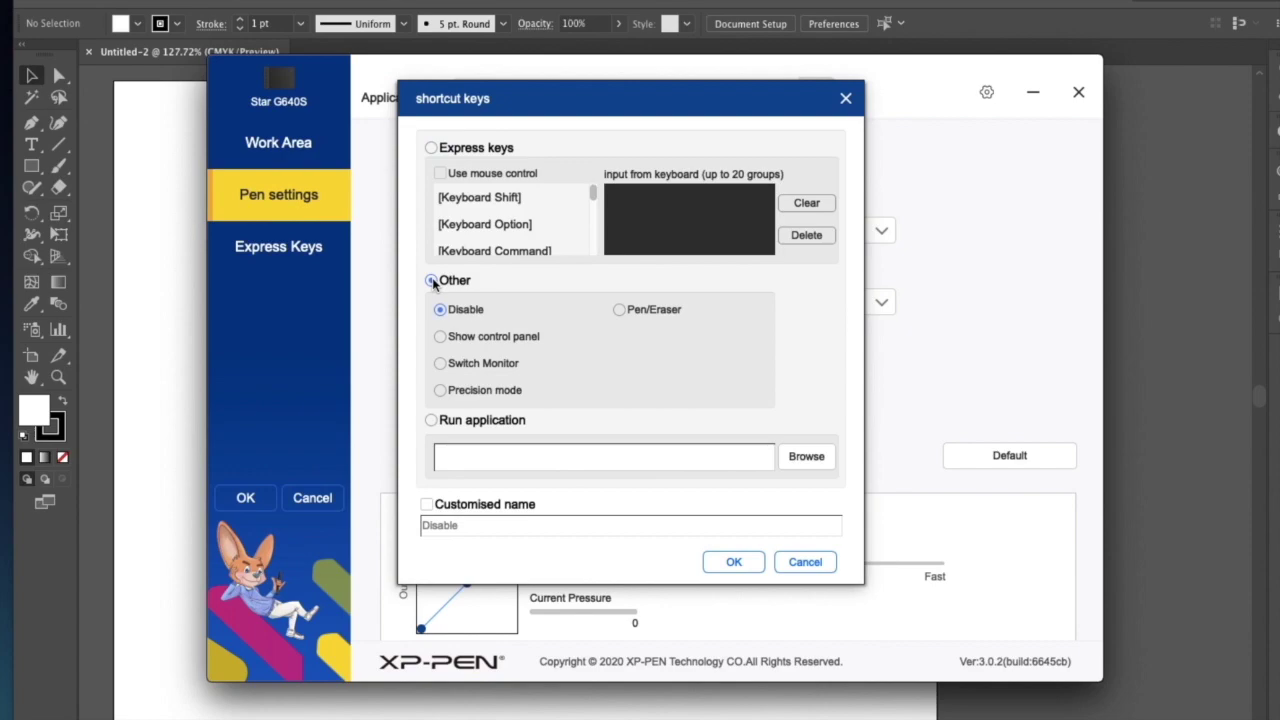
left_click(620, 310)
left_click(752, 562)
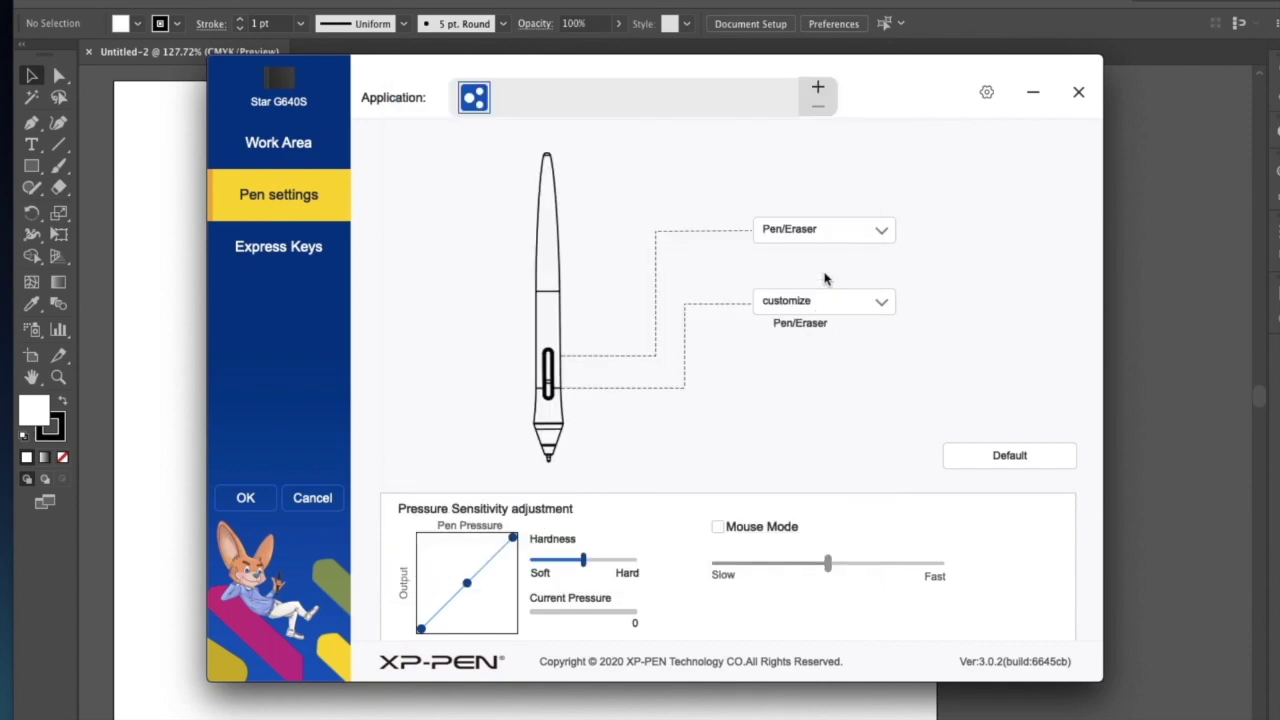
Assign the upper pen button a customised Mouse Right Click via mouse control
left_click(818, 230)
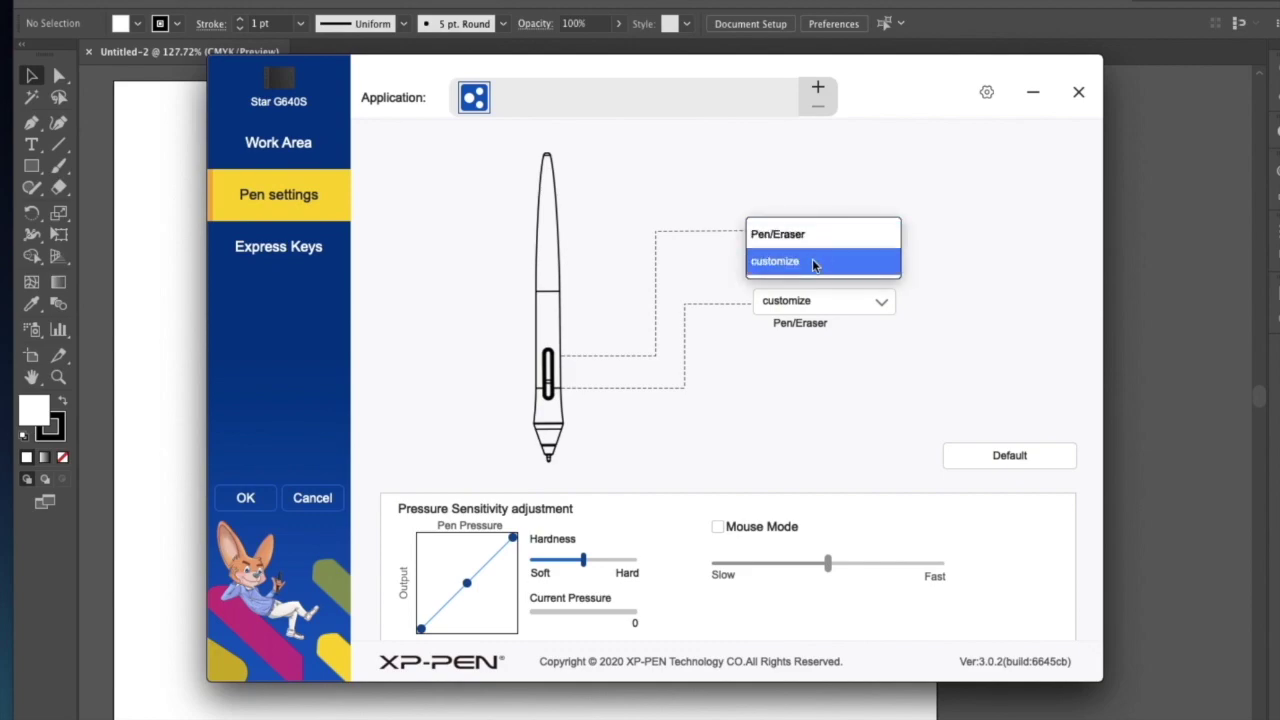
left_click(811, 260)
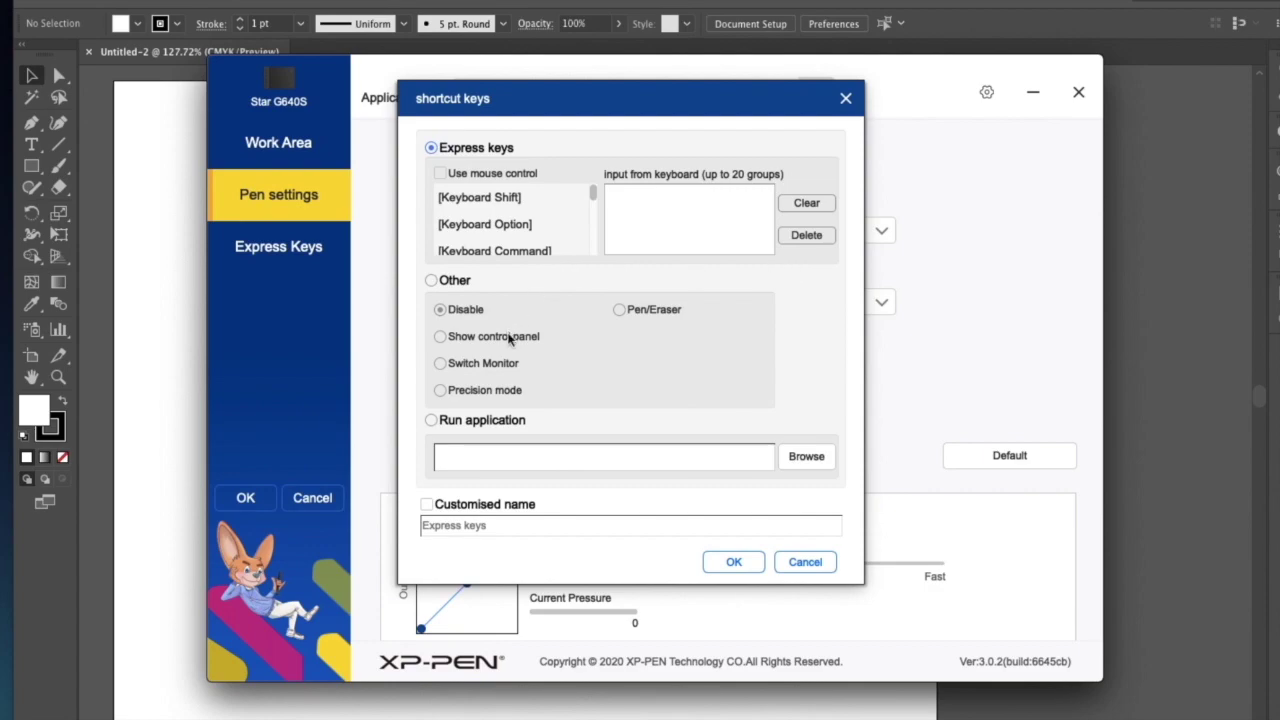
left_click(441, 277)
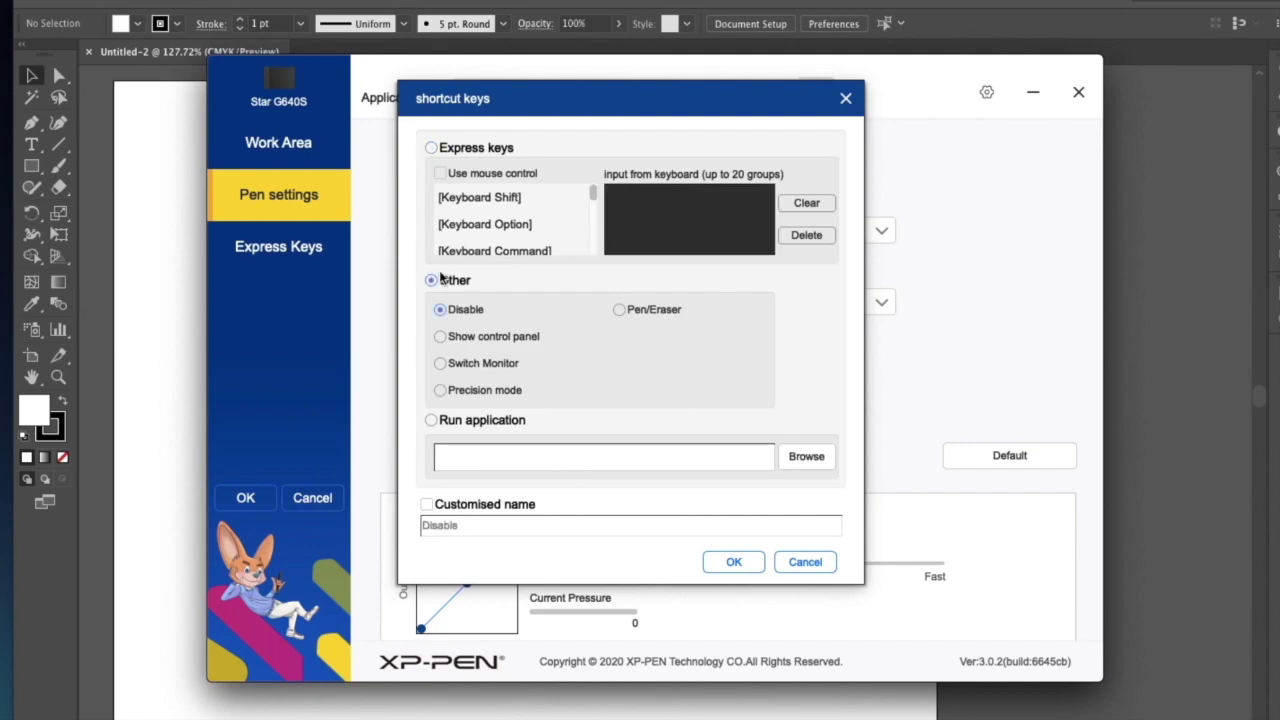
left_click(431, 147)
left_click(440, 173)
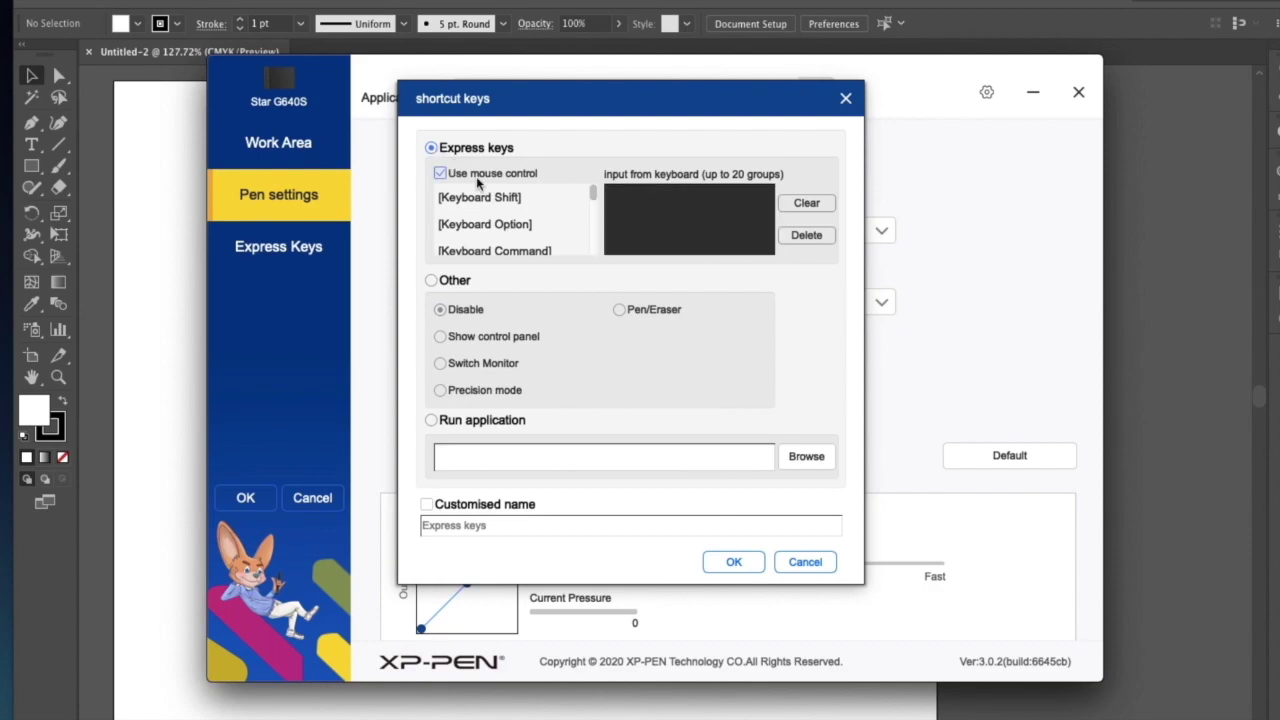
left_click_drag(592, 196, 592, 234)
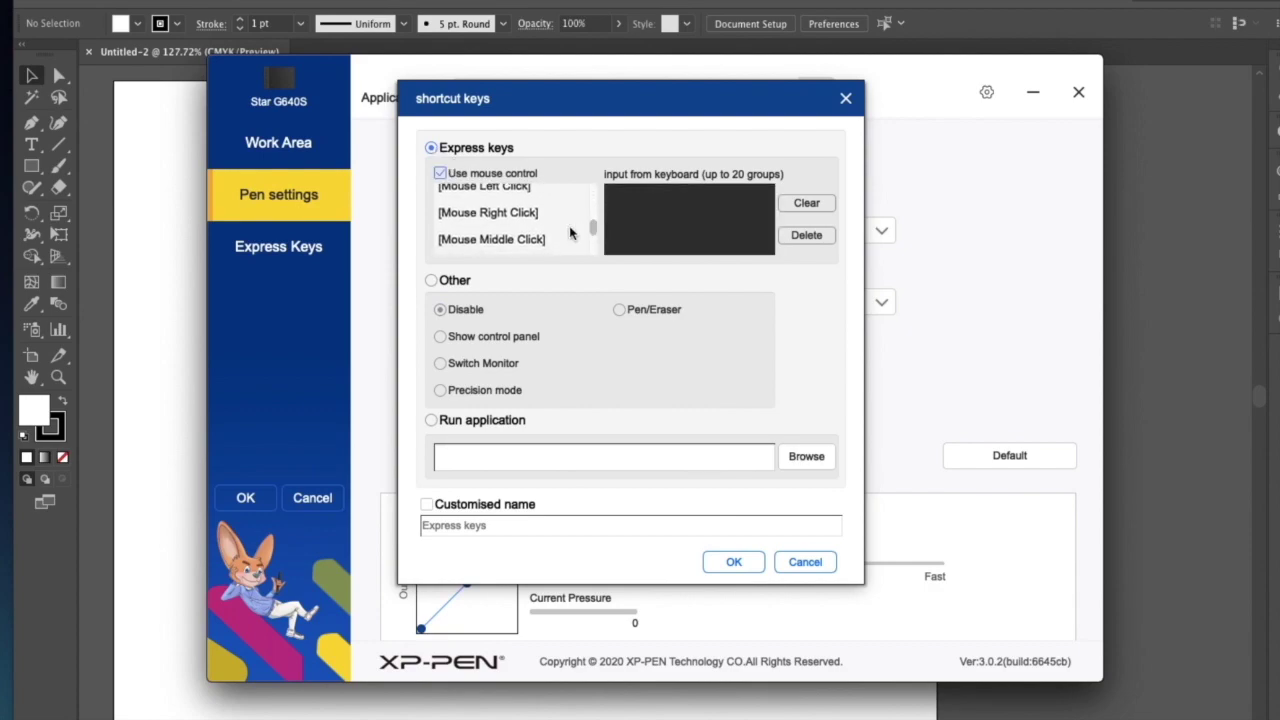
left_click(512, 212)
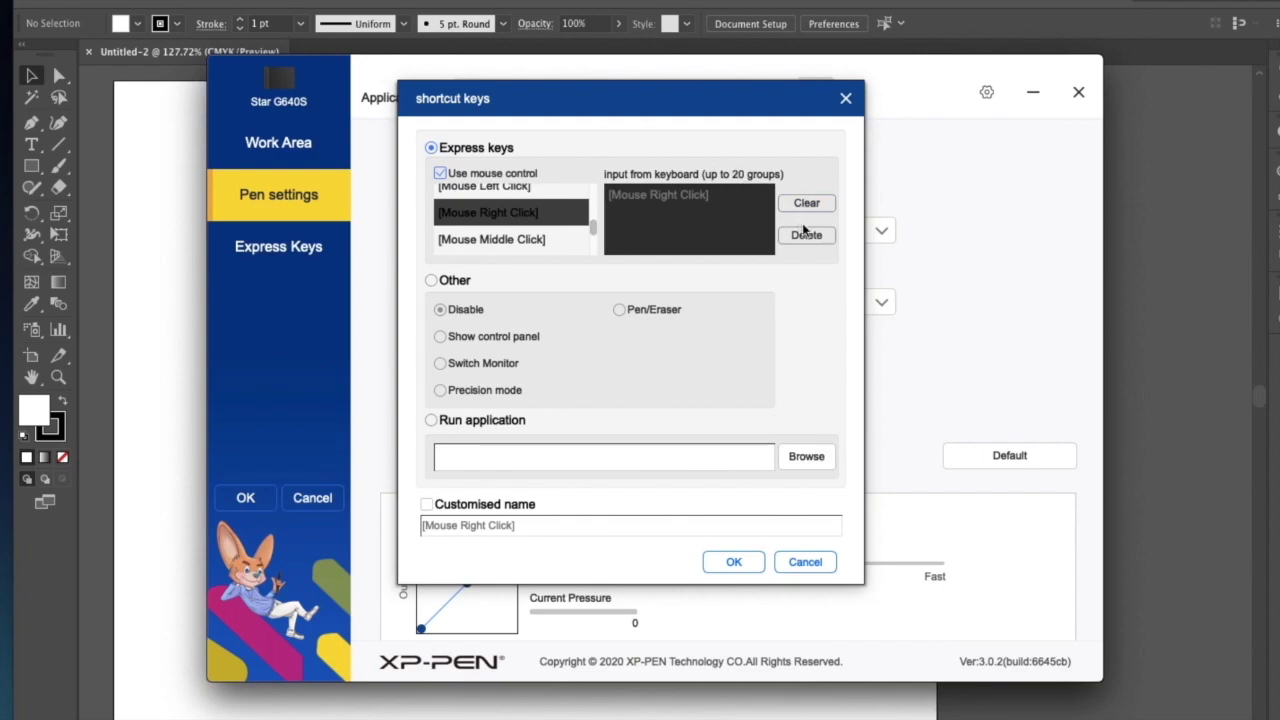
left_click(733, 561)
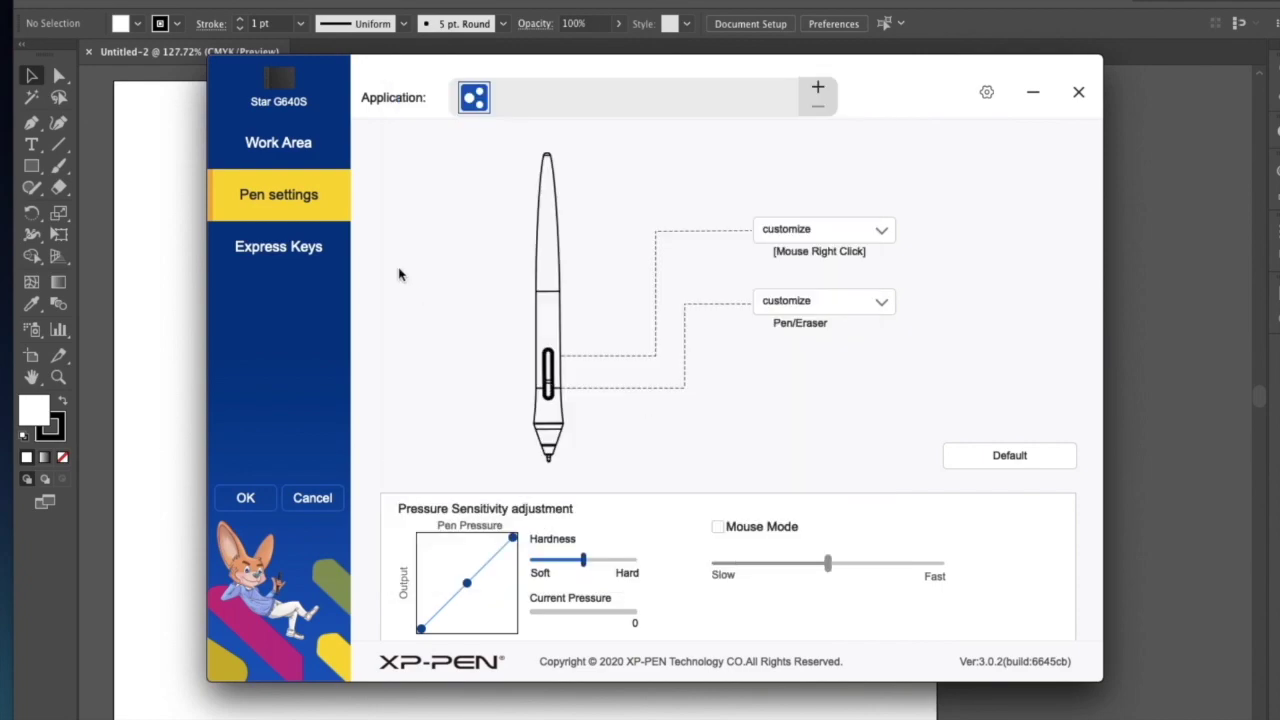
Customise express key K1 to send Ctrl+Z, then close the driver window
left_click(298, 248)
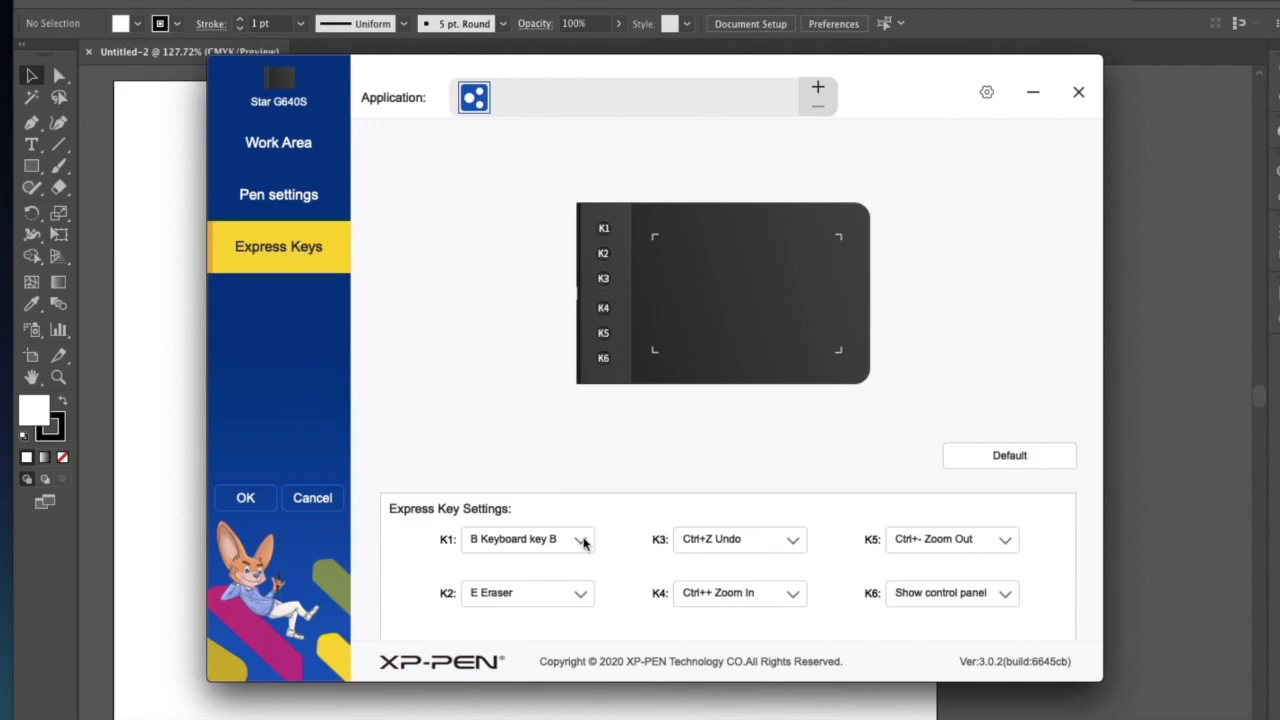
left_click(578, 543)
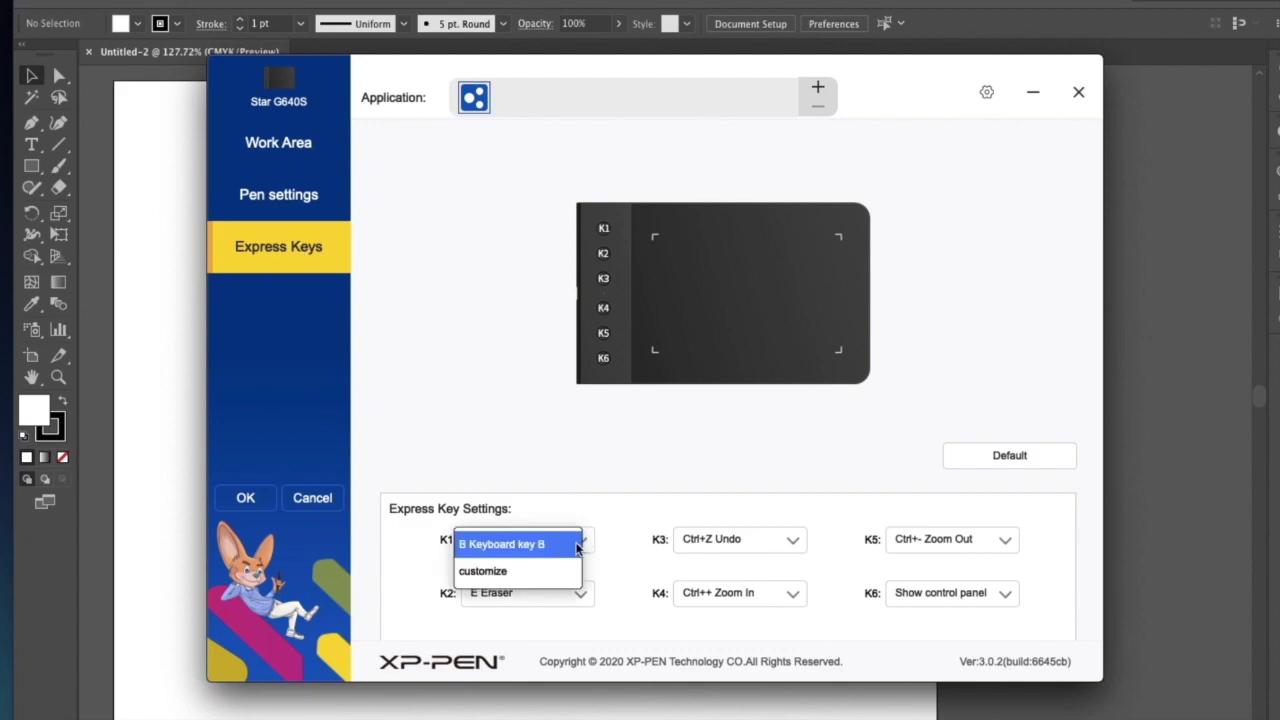
left_click(529, 572)
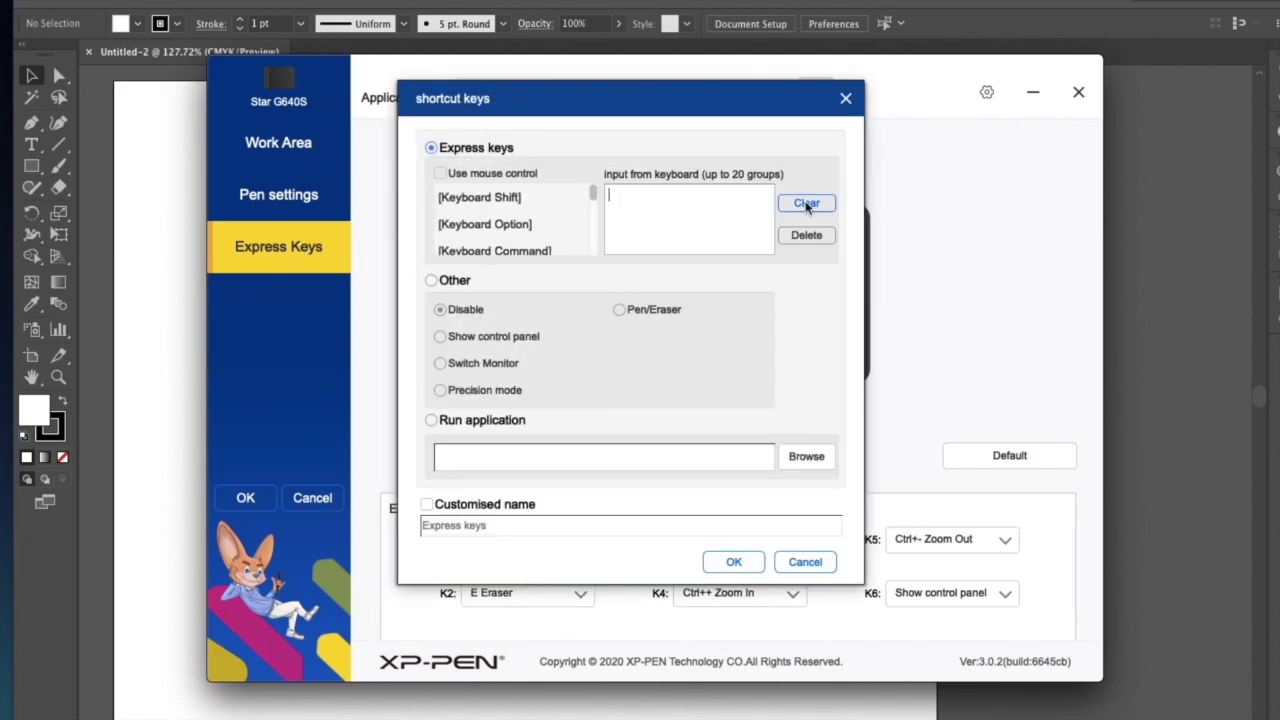
key("ctrl")
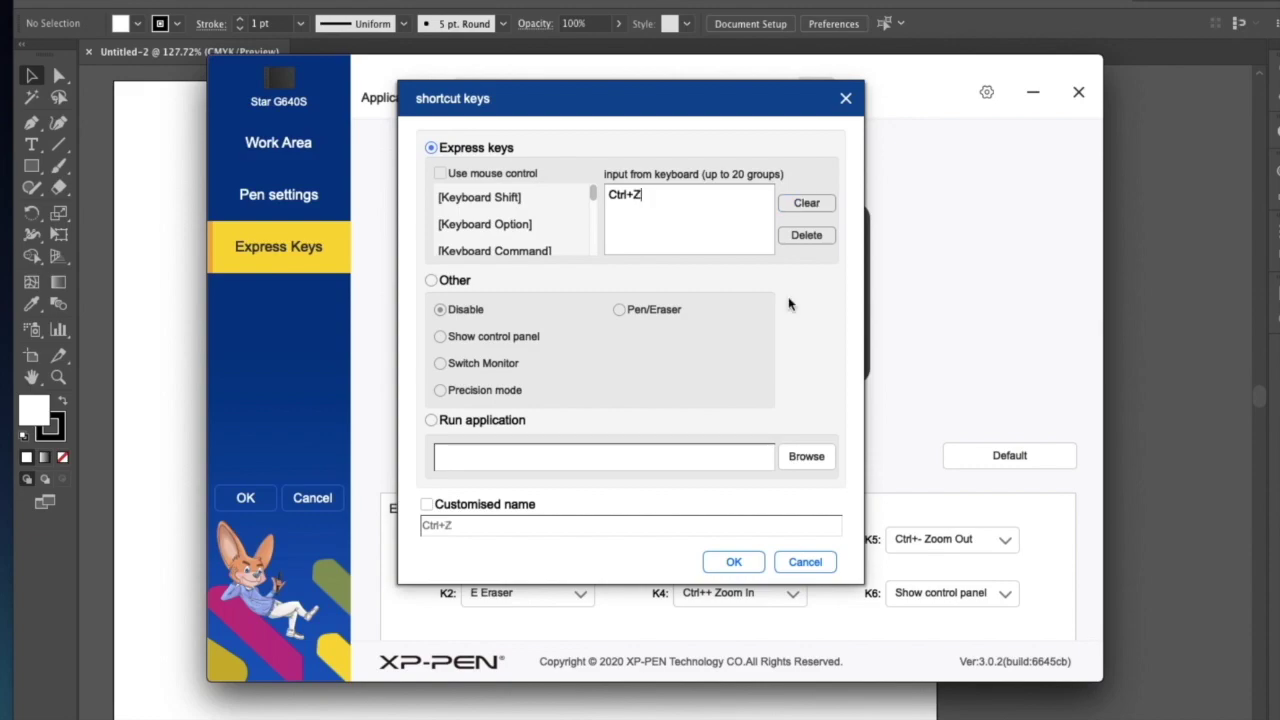
left_click(758, 563)
left_click(310, 213)
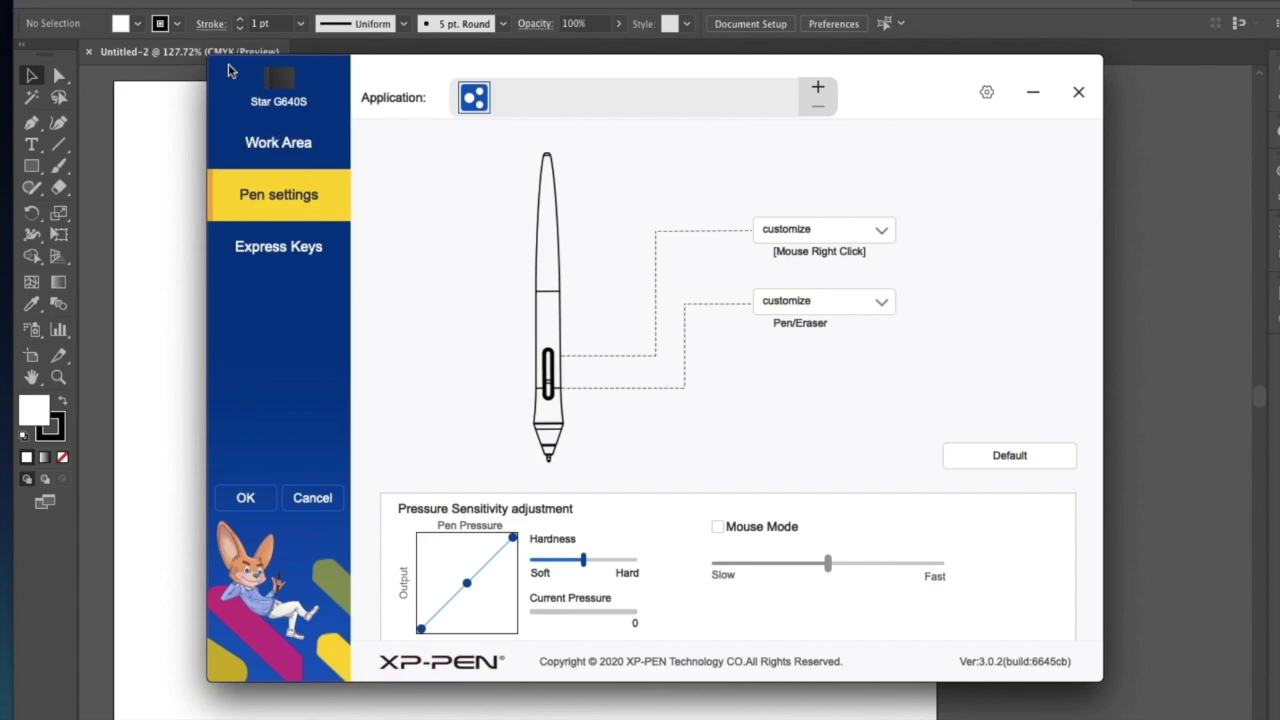
left_click(1078, 92)
left_click(60, 167)
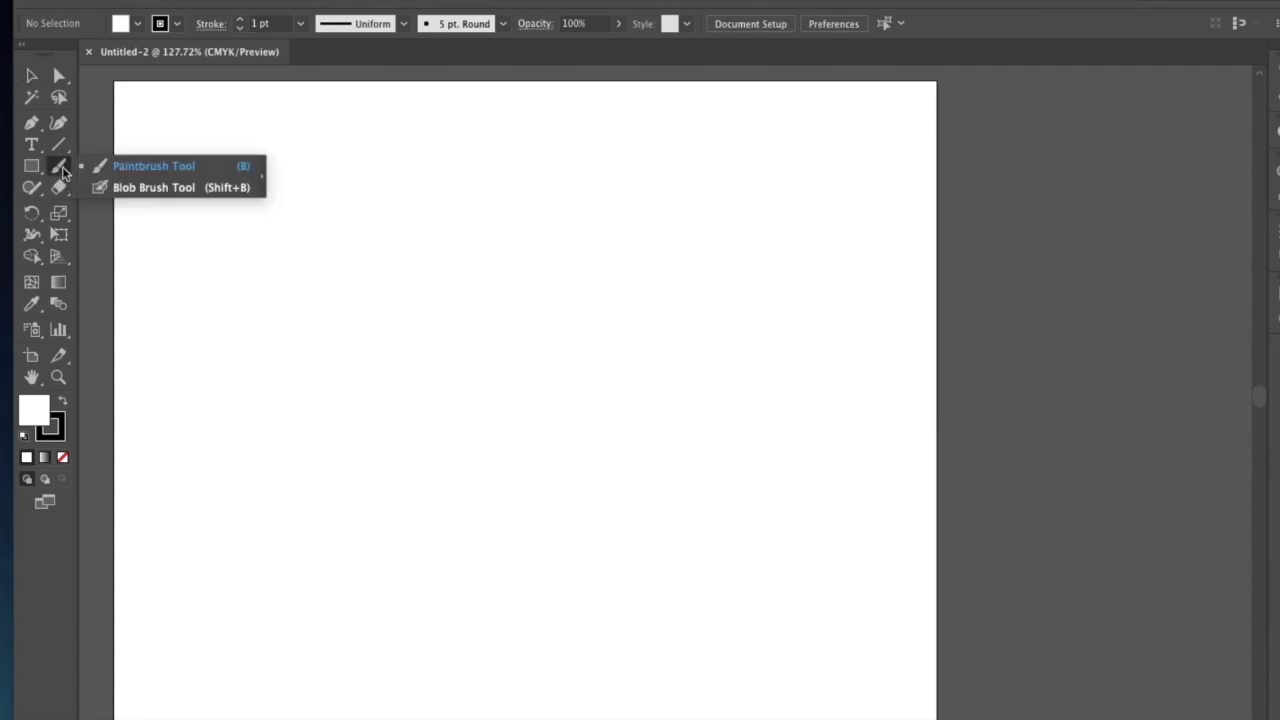
left_click(103, 166)
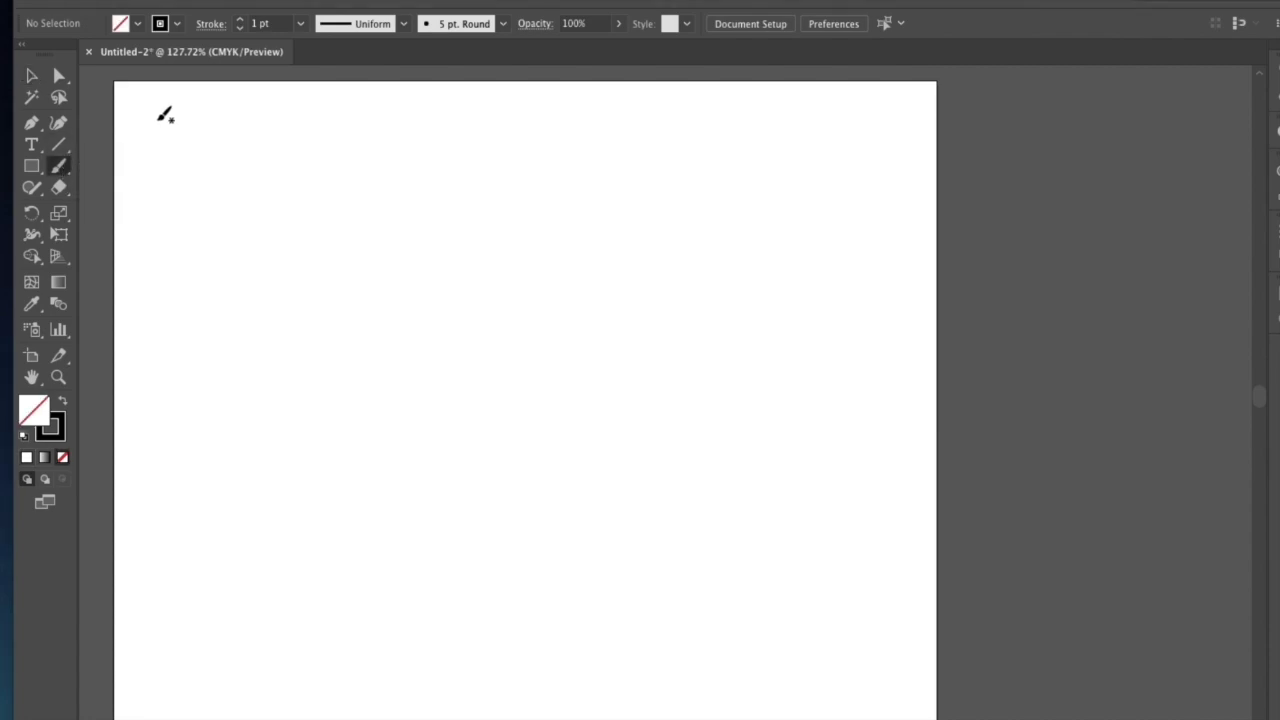
mouse_move(157, 118)
left_mouse_down()
mouse_move(176, 150)
mouse_move(184, 118)
mouse_move(216, 132)
left_mouse_up()
left_click_drag(201, 146, 217, 144)
mouse_move(246, 113)
left_mouse_down()
mouse_move(239, 197)
mouse_move(268, 114)
left_mouse_up()
left_click_drag(267, 182, 266, 184)
left_click_drag(298, 140, 318, 132)
mouse_move(323, 118)
left_mouse_down()
mouse_move(340, 118)
mouse_move(352, 140)
left_mouse_up()
left_click_drag(368, 128, 402, 116)
left_click_drag(402, 128, 412, 138)
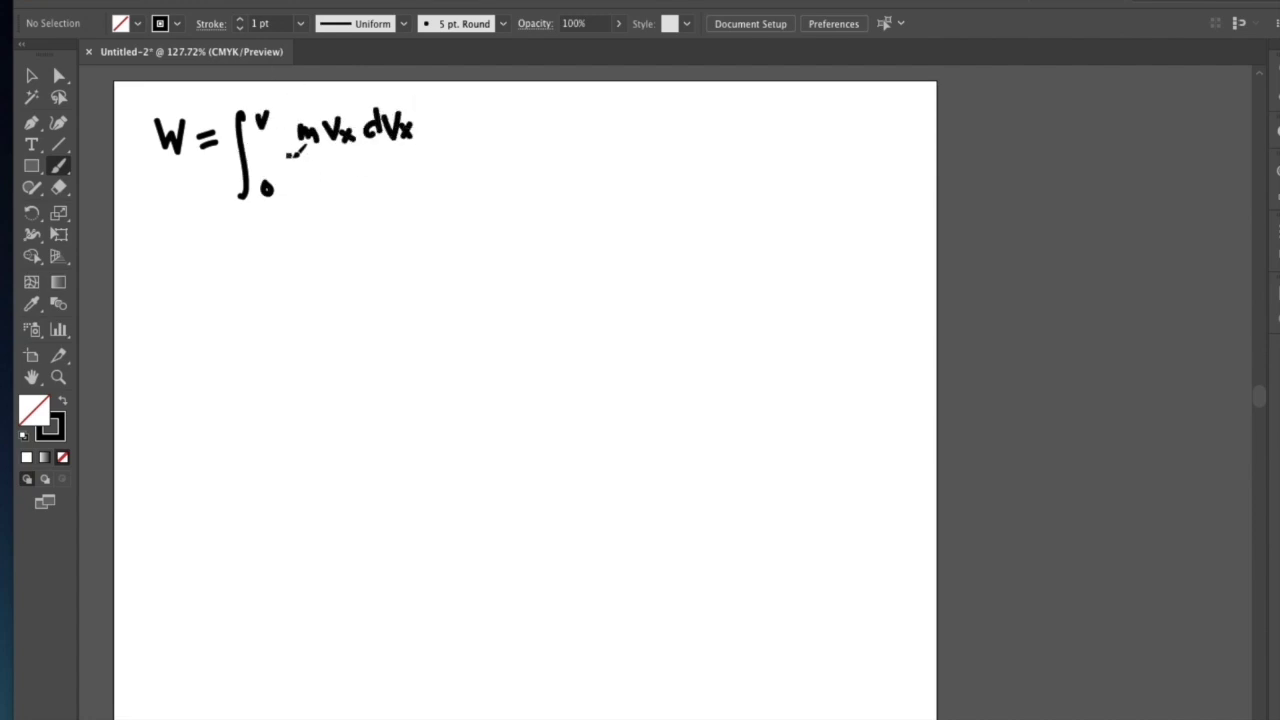
left_click_drag(287, 156, 424, 150)
left_click_drag(316, 182, 314, 210)
left_click_drag(362, 182, 400, 176)
left_click_drag(388, 226, 384, 244)
left_click_drag(300, 214, 408, 170)
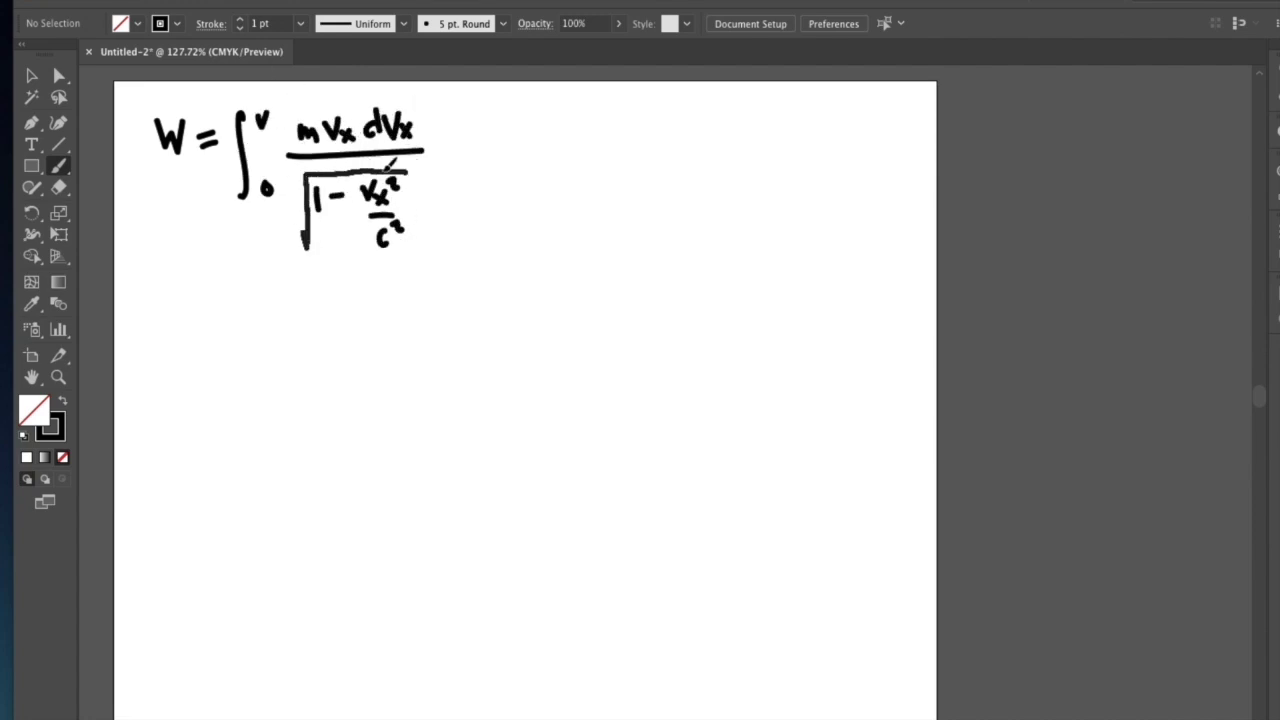
left_click_drag(292, 170, 294, 262)
mouse_move(404, 160)
left_mouse_down()
mouse_move(412, 246)
mouse_move(423, 184)
left_mouse_up()
left_click(460, 160)
left_click_drag(500, 134, 498, 155)
left_click_drag(510, 122, 510, 148)
left_click_drag(482, 172, 522, 166)
left_click_drag(502, 184, 504, 212)
left_click_drag(512, 180, 514, 205)
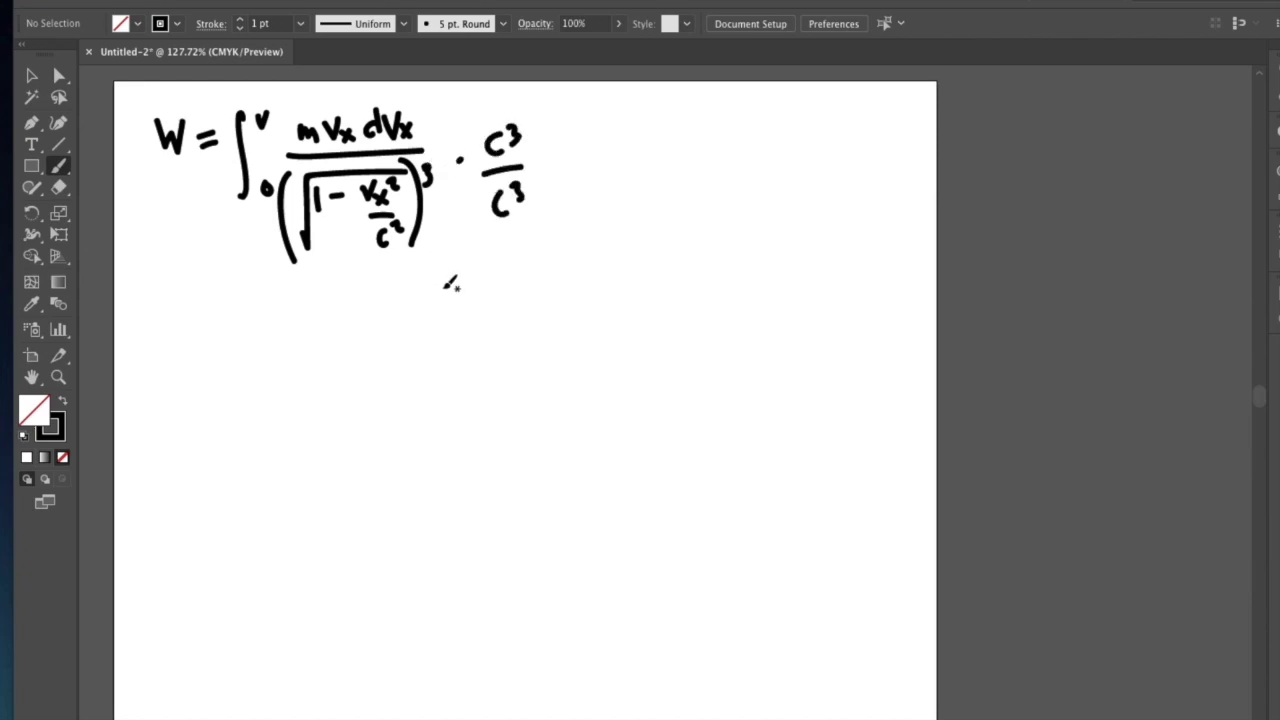
key("shift+e")
mouse_move(495, 146)
left_mouse_down()
mouse_move(494, 182)
mouse_move(494, 150)
mouse_move(470, 158)
mouse_move(508, 132)
mouse_move(517, 197)
mouse_move(517, 184)
mouse_move(503, 200)
mouse_move(524, 194)
mouse_move(509, 167)
left_mouse_up()
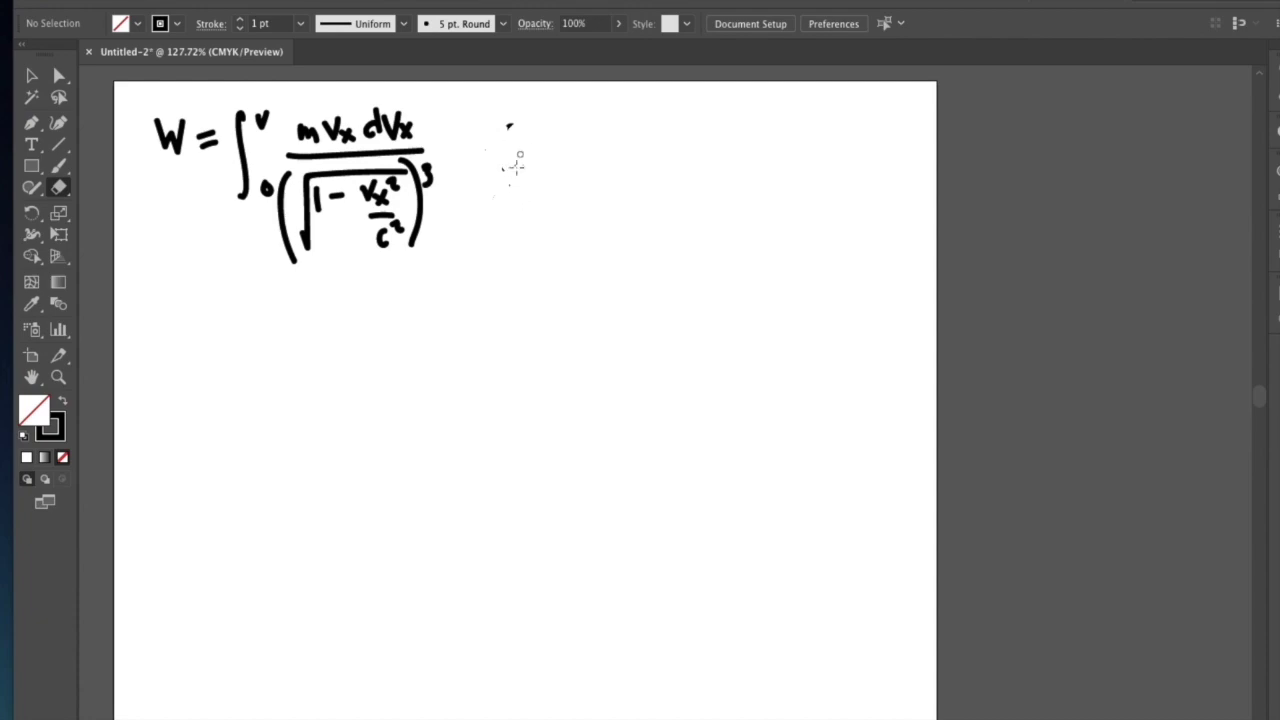
mouse_move(504, 169)
left_mouse_down()
mouse_move(523, 166)
mouse_move(513, 120)
left_mouse_up()
key("b")
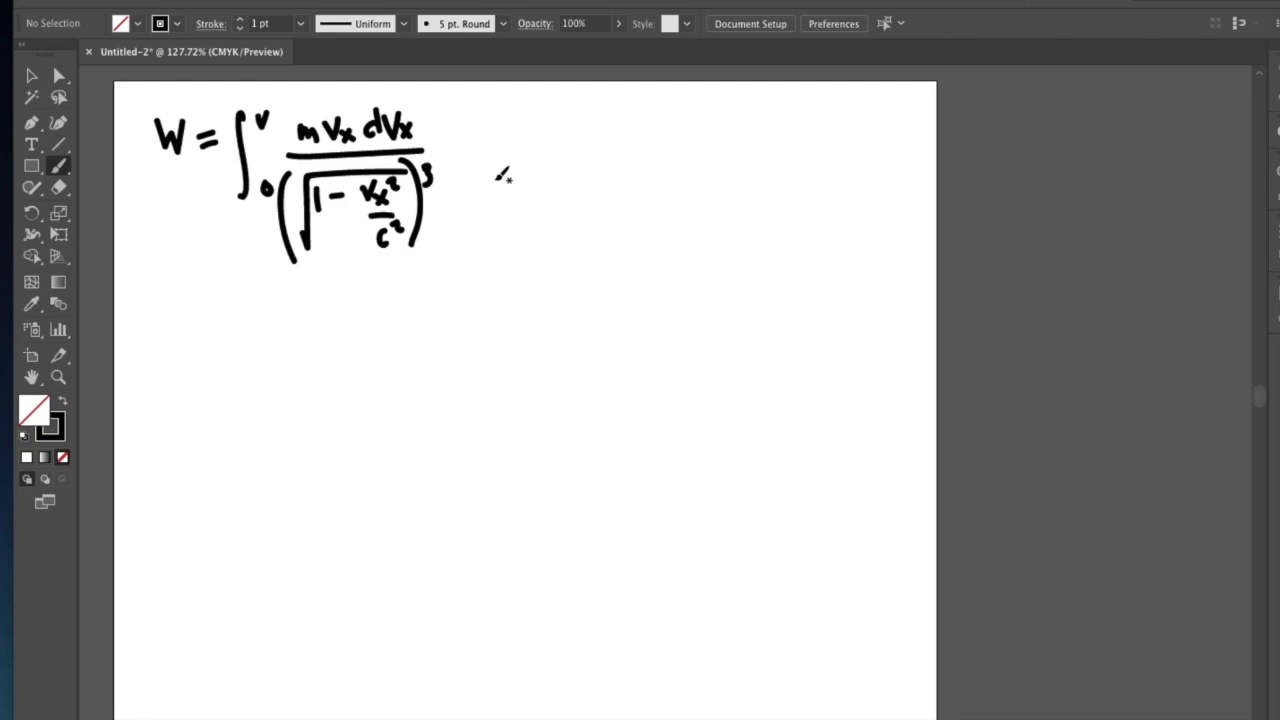
left_click(178, 24)
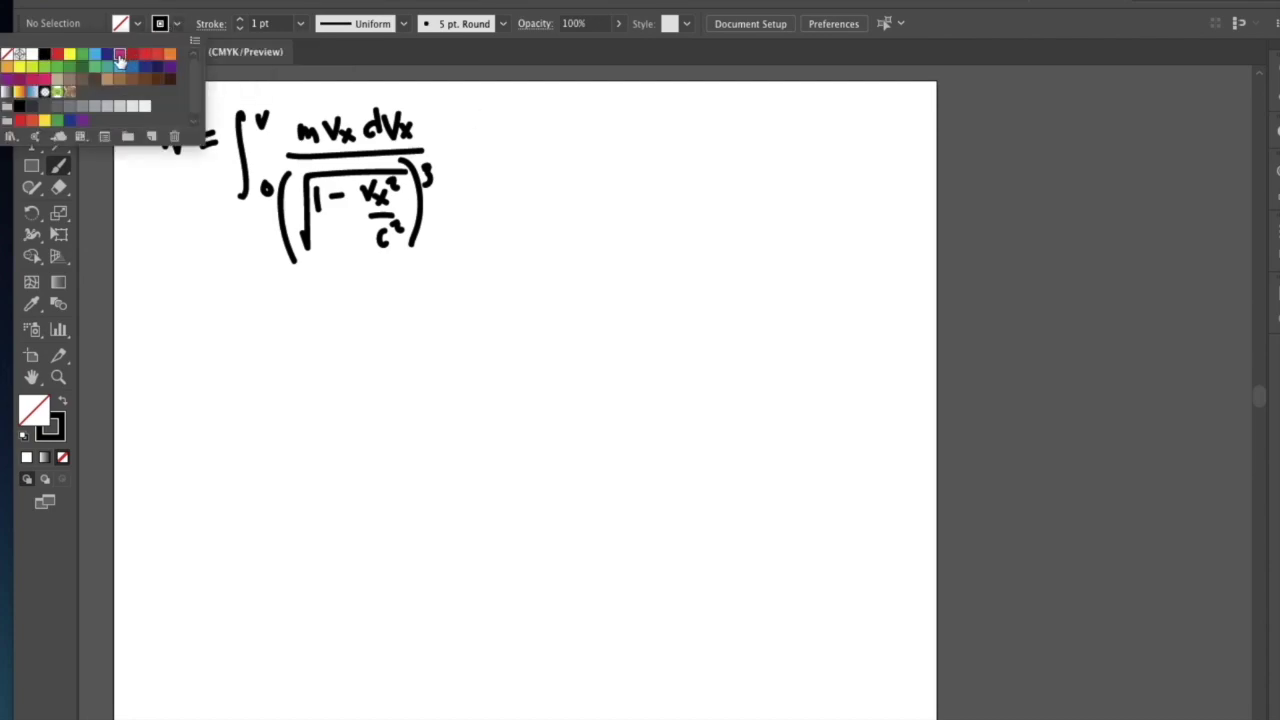
Switch the stroke to magenta and write a pink · c³/c³ factor
left_click(119, 54)
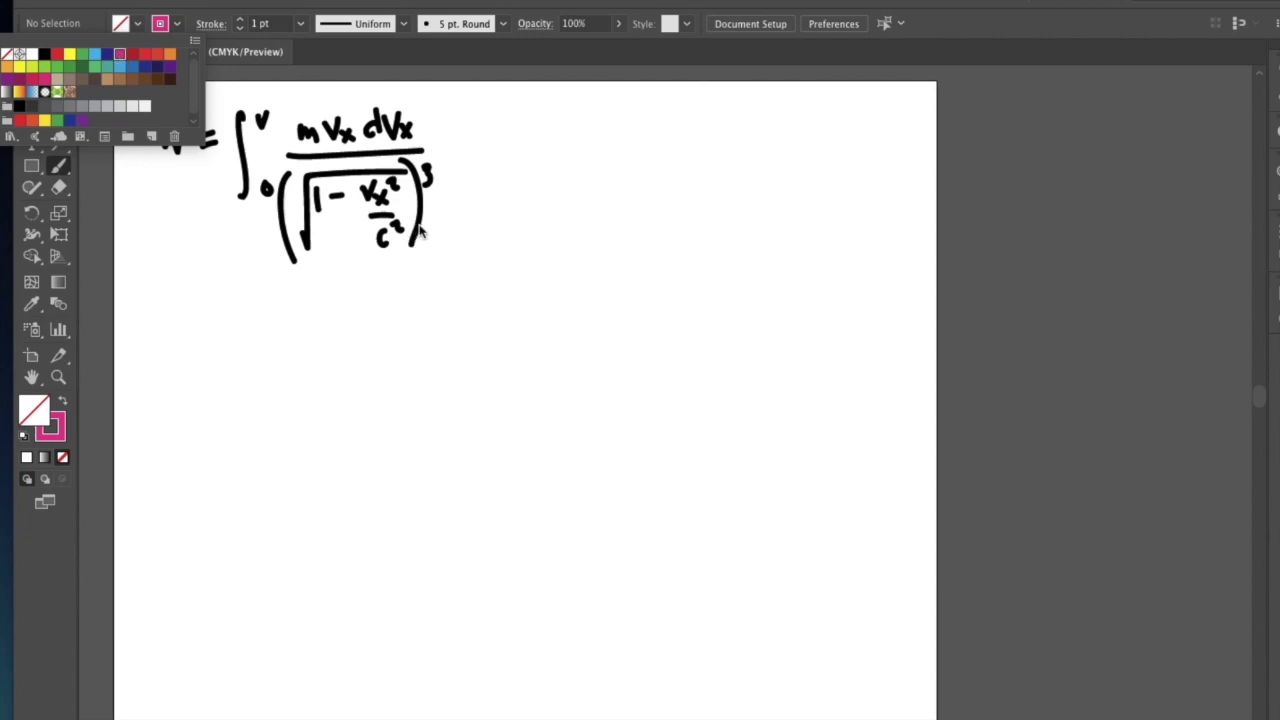
left_click(406, 283)
left_click_drag(492, 128, 486, 144)
left_click_drag(504, 118, 516, 154)
left_click_drag(492, 176, 486, 196)
left_click_drag(504, 172, 506, 188)
Return the stroke to black and start the next line with = ∫₀ᵛ
left_click(163, 23)
left_click(53, 54)
left_click(310, 252)
mouse_move(203, 320)
left_mouse_down()
mouse_move(226, 312)
mouse_move(226, 328)
left_mouse_up()
mouse_move(280, 296)
left_mouse_down()
mouse_move(270, 395)
mouse_move(292, 302)
left_mouse_up()
left_click_drag(302, 378, 302, 380)
Write the numerator c³ m Vx dVx over a fraction bar and begin the denominator C
left_click_drag(340, 320, 366, 304)
left_click_drag(368, 300, 398, 318)
left_click_drag(406, 300, 452, 312)
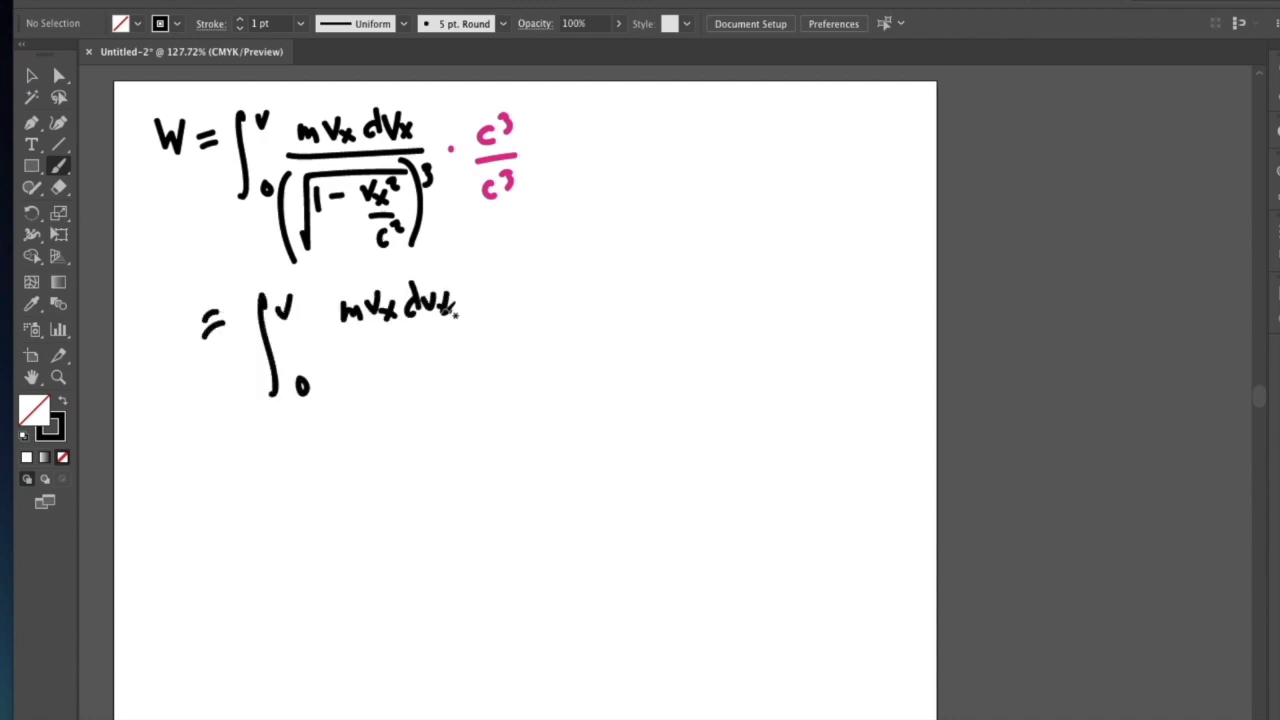
left_click_drag(320, 296, 320, 322)
left_click_drag(326, 292, 332, 304)
left_click_drag(310, 340, 448, 322)
left_click_drag(366, 356, 385, 370)
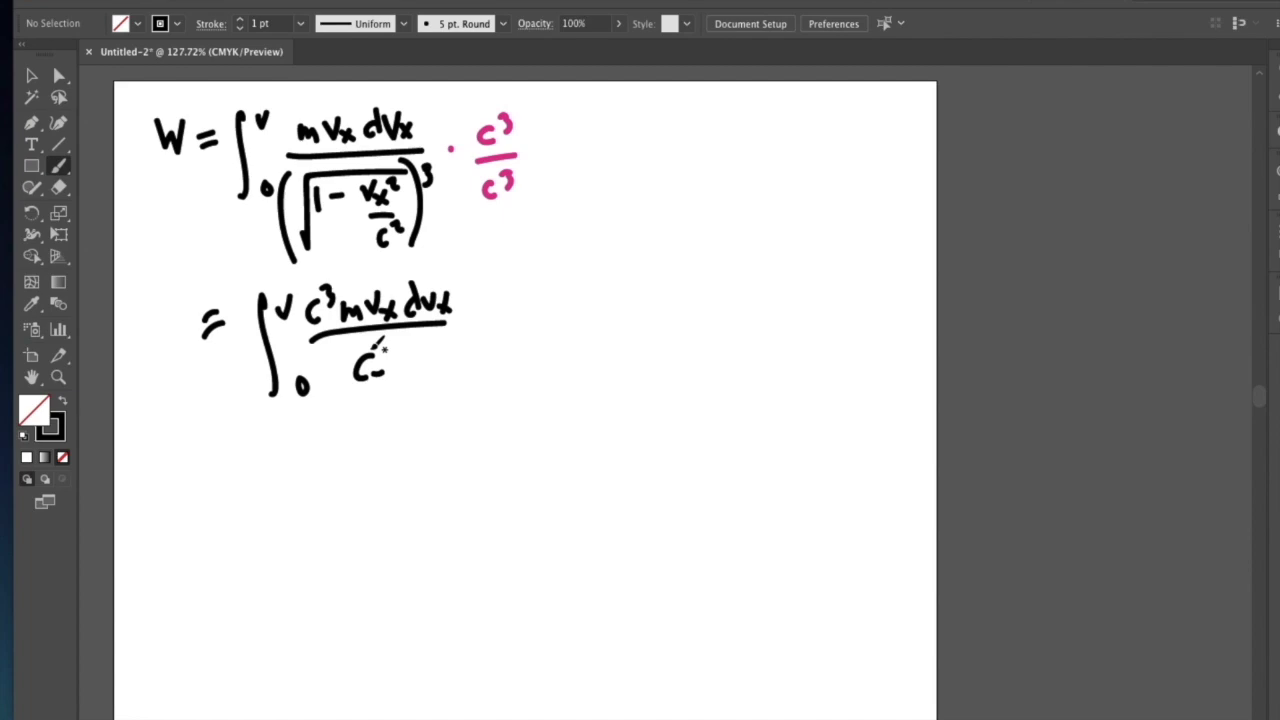
left_click(934, 26)
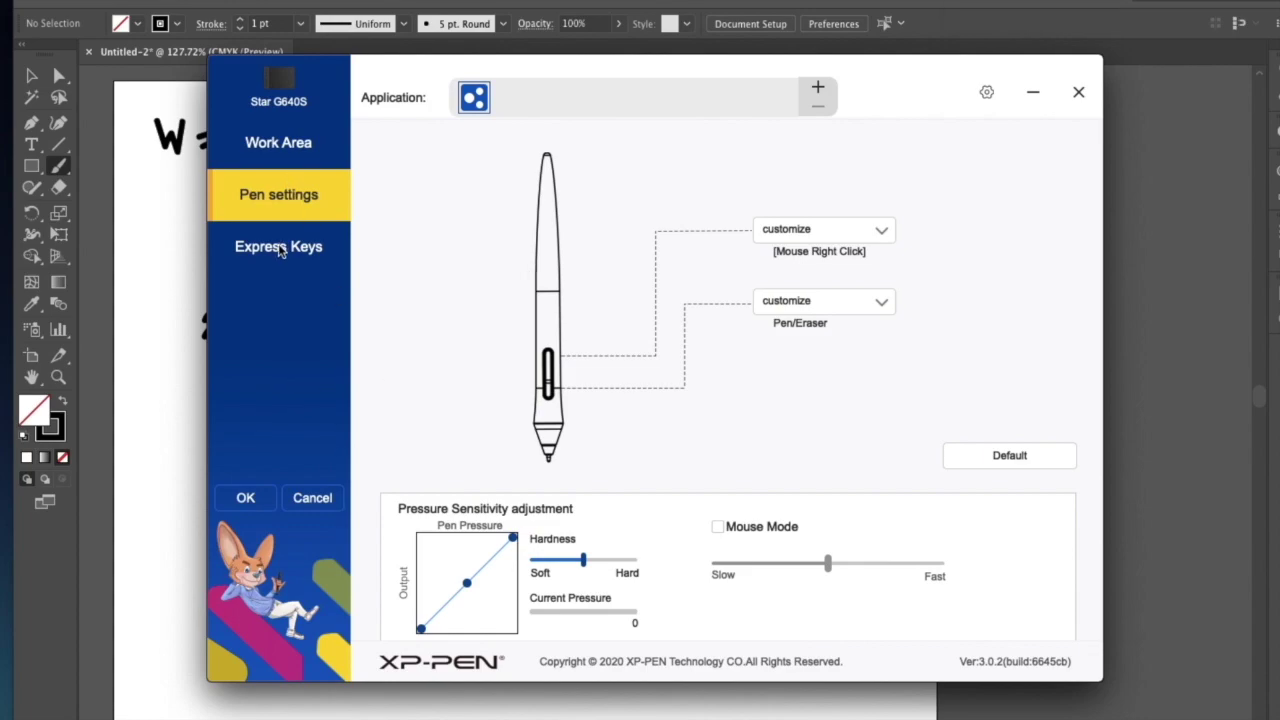
Remap express key K1 from Ctrl+Z to the Mac undo shortcut Command+Z
left_click(275, 140)
left_click(277, 195)
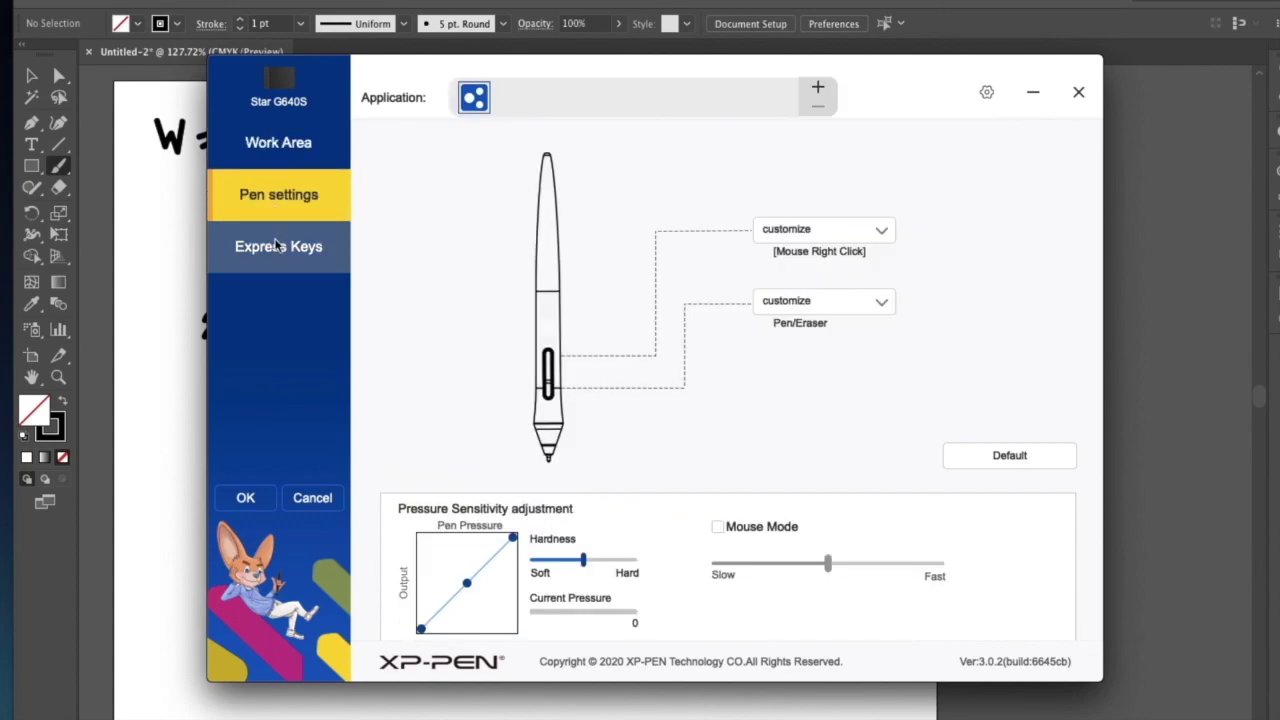
left_click(278, 248)
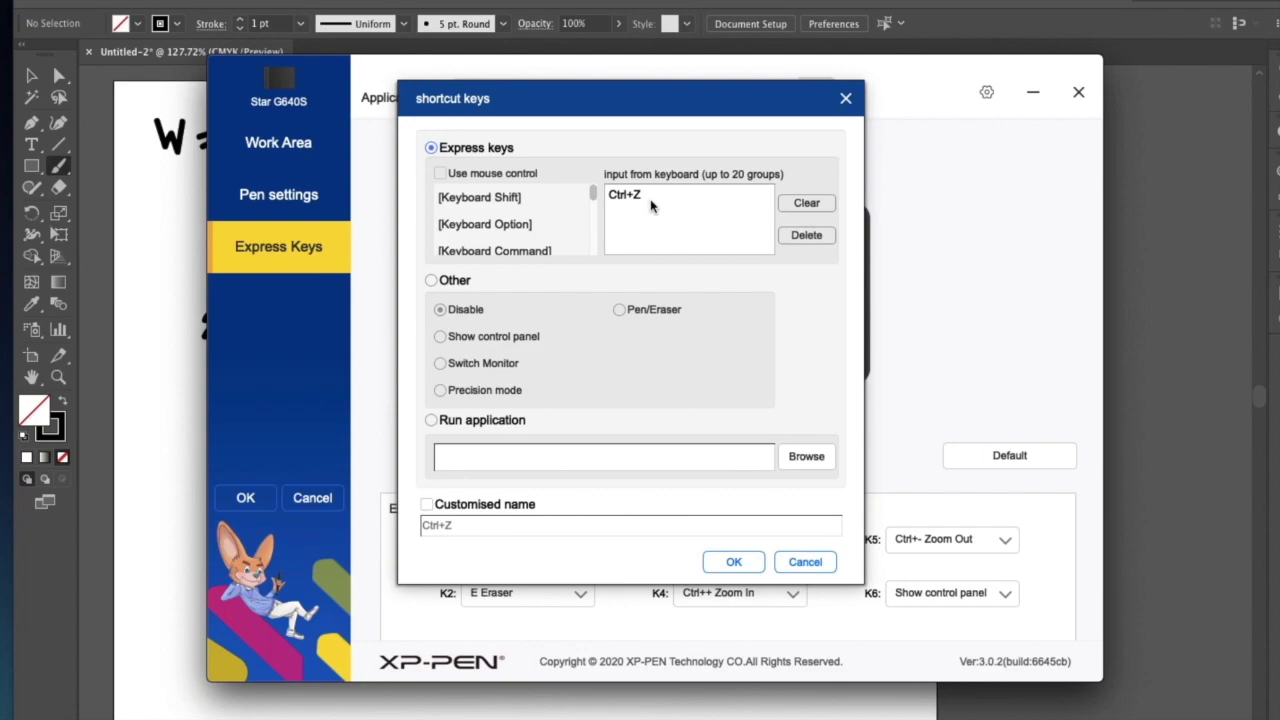
left_click(786, 205)
key("super")
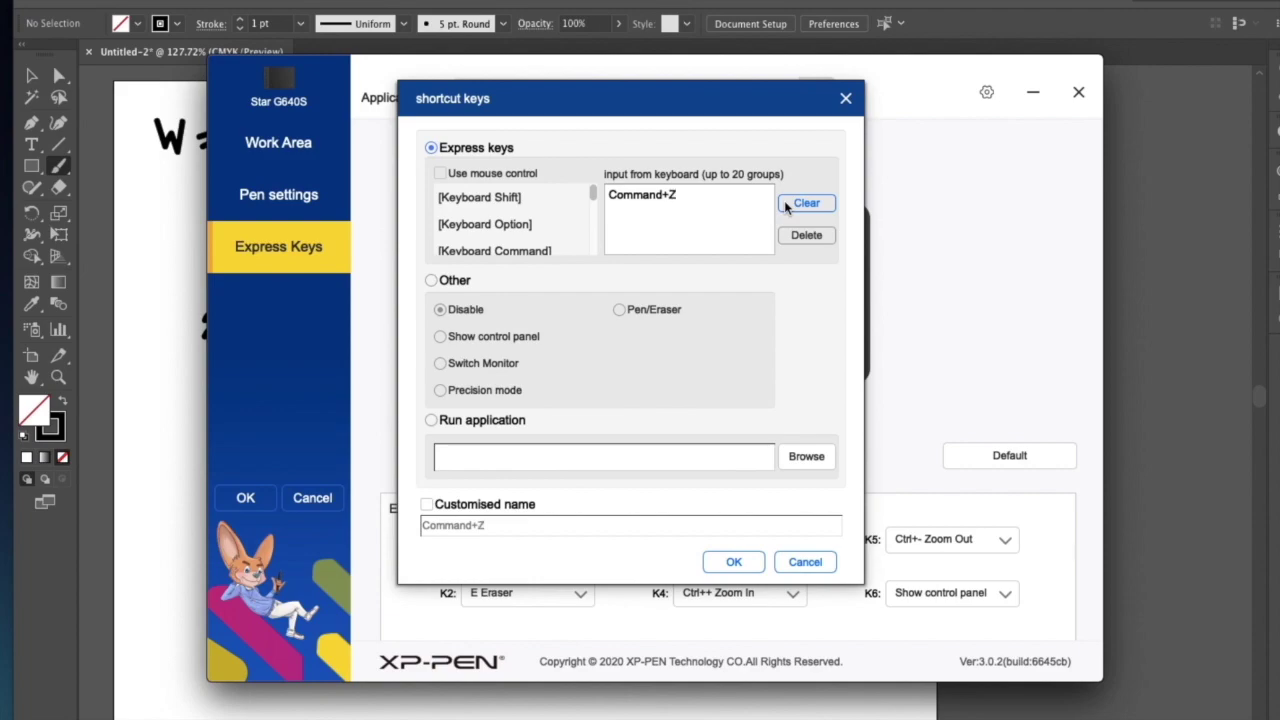
left_click(757, 562)
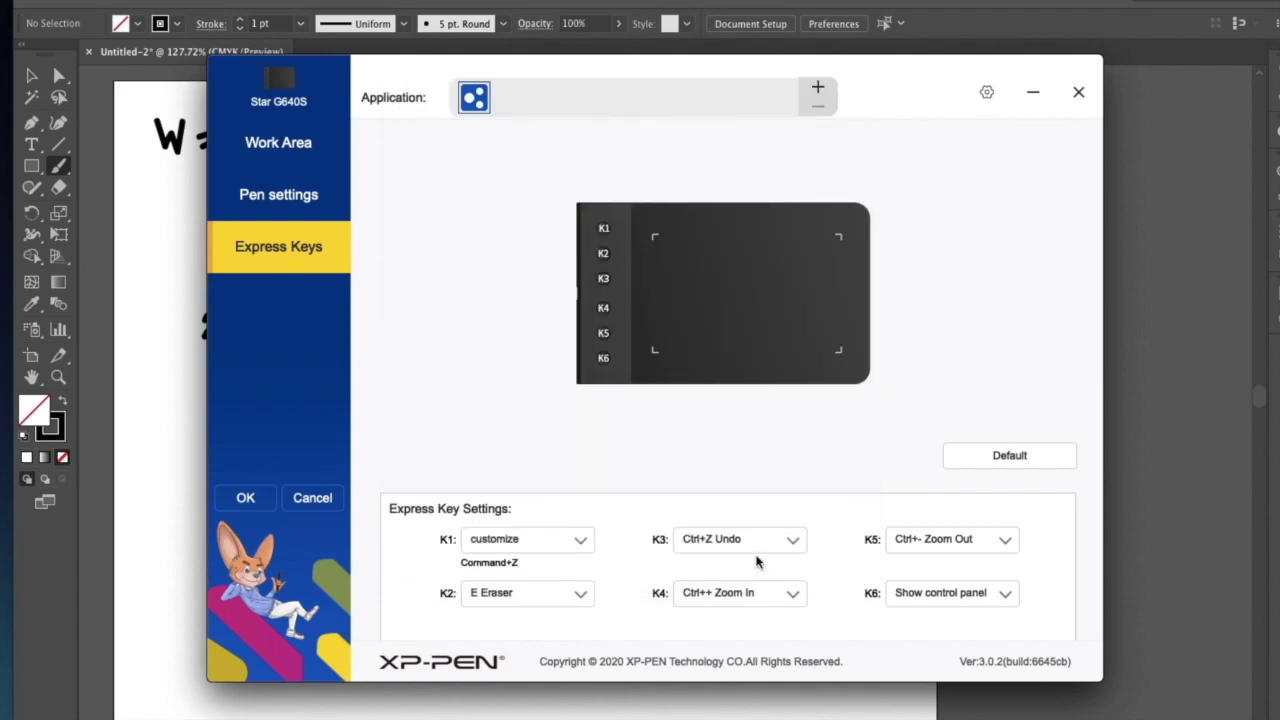
Close the driver, undo the stray C, and brush the vx = c sinθ substitution triangle
left_click(1077, 97)
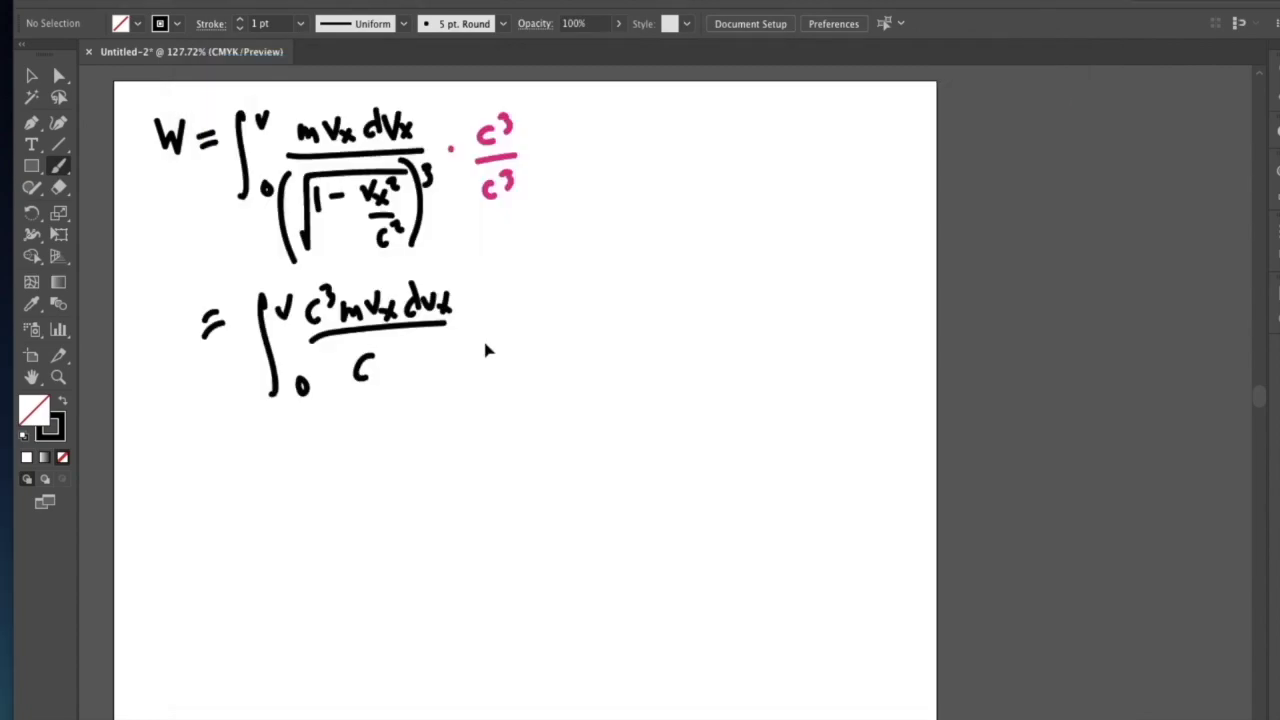
key("super+z")
left_click_drag(366, 362, 470, 380)
scroll(320, 463, "down", 4)
scroll(320, 463, "left", 1)
mouse_move(370, 270)
left_mouse_down()
mouse_move(431, 291)
mouse_move(451, 462)
left_mouse_up()
scroll(450, 460, "down", 5)
left_click_drag(375, 200, 420, 200)
left_click_drag(255, 245, 440, 245)
mouse_move(225, 330)
left_mouse_down()
mouse_move(365, 315)
mouse_move(470, 325)
left_mouse_up()
scroll(450, 400, "up", 5)
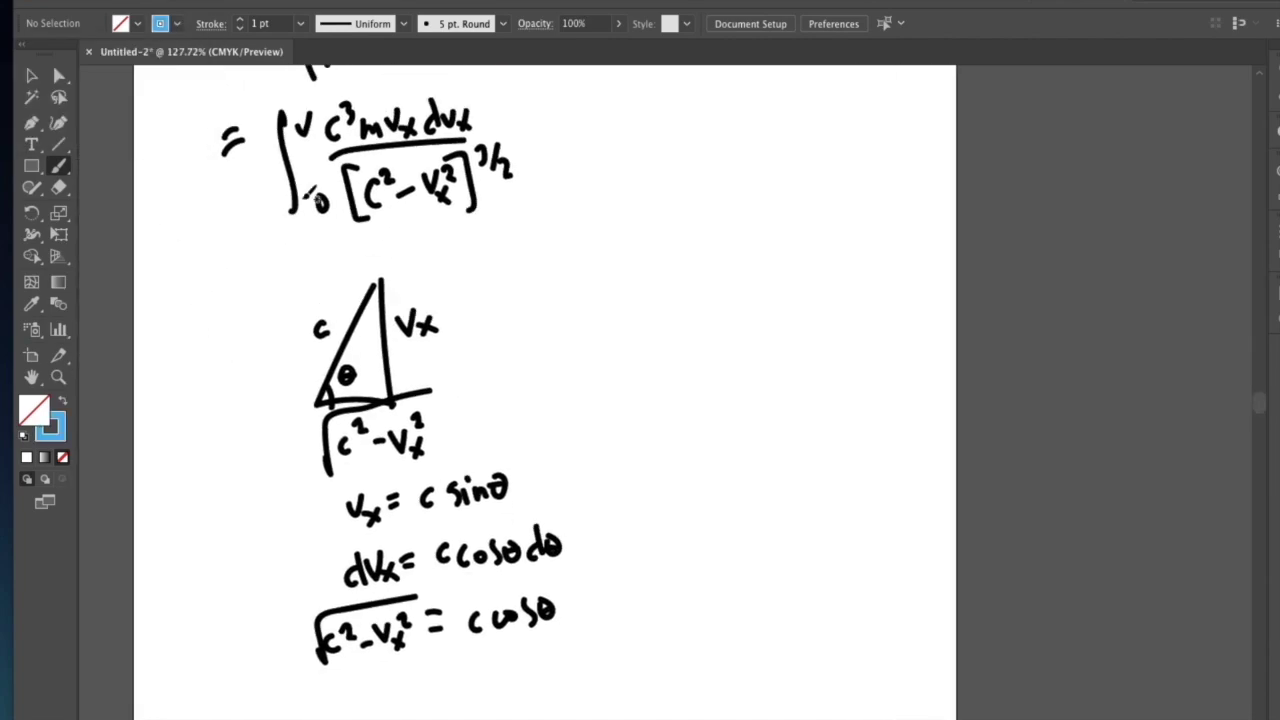
scroll(450, 400, "down", 6)
Draw the blue arrow and write the integral rewritten in terms of θ
left_click_drag(220, 65, 272, 345)
scroll(314, 520, "down", 3)
scroll(314, 520, "left", 1)
left_click_drag(245, 250, 245, 370)
left_click_drag(340, 260, 600, 245)
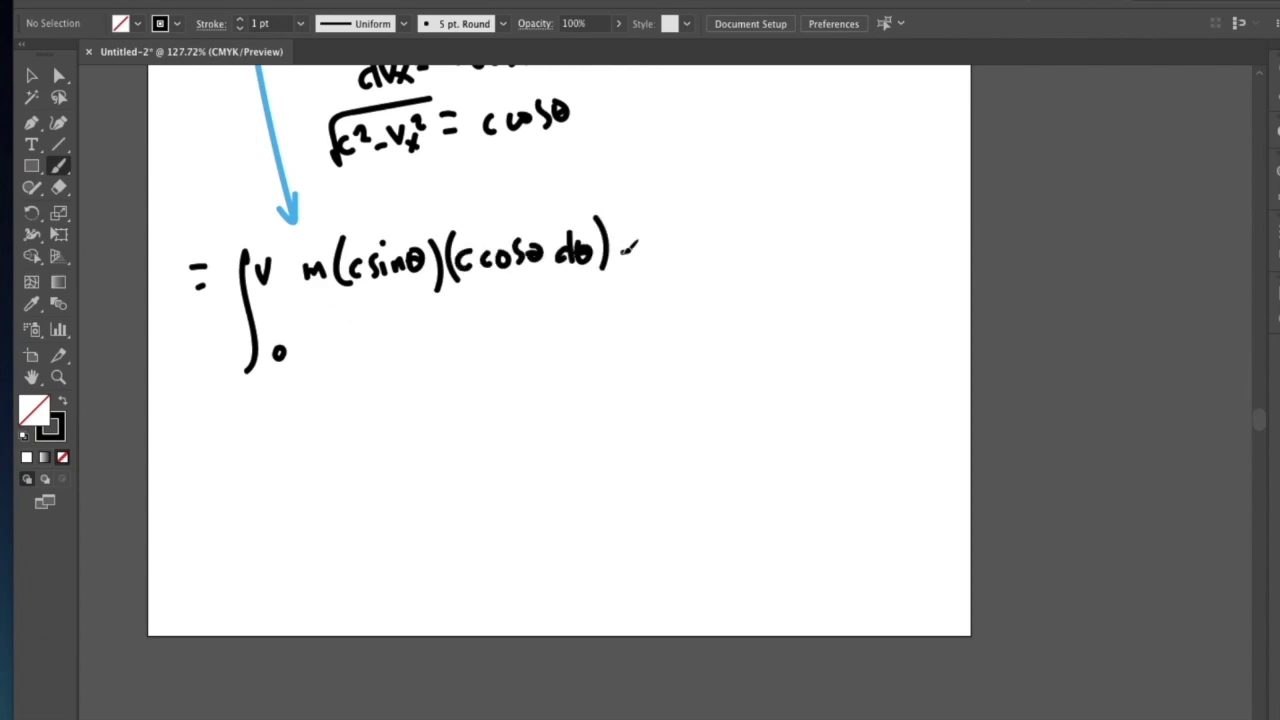
left_click_drag(305, 298, 638, 290)
left_click_drag(405, 315, 545, 320)
left_click_drag(200, 440, 318, 430)
mouse_move(370, 470)
left_mouse_down()
mouse_move(600, 412)
mouse_move(440, 525)
mouse_move(620, 510)
mouse_move(450, 530)
left_mouse_up()
scroll(373, 443, "right", 4)
scroll(443, 320, "up", 10)
scroll(500, 330, "left", 2)
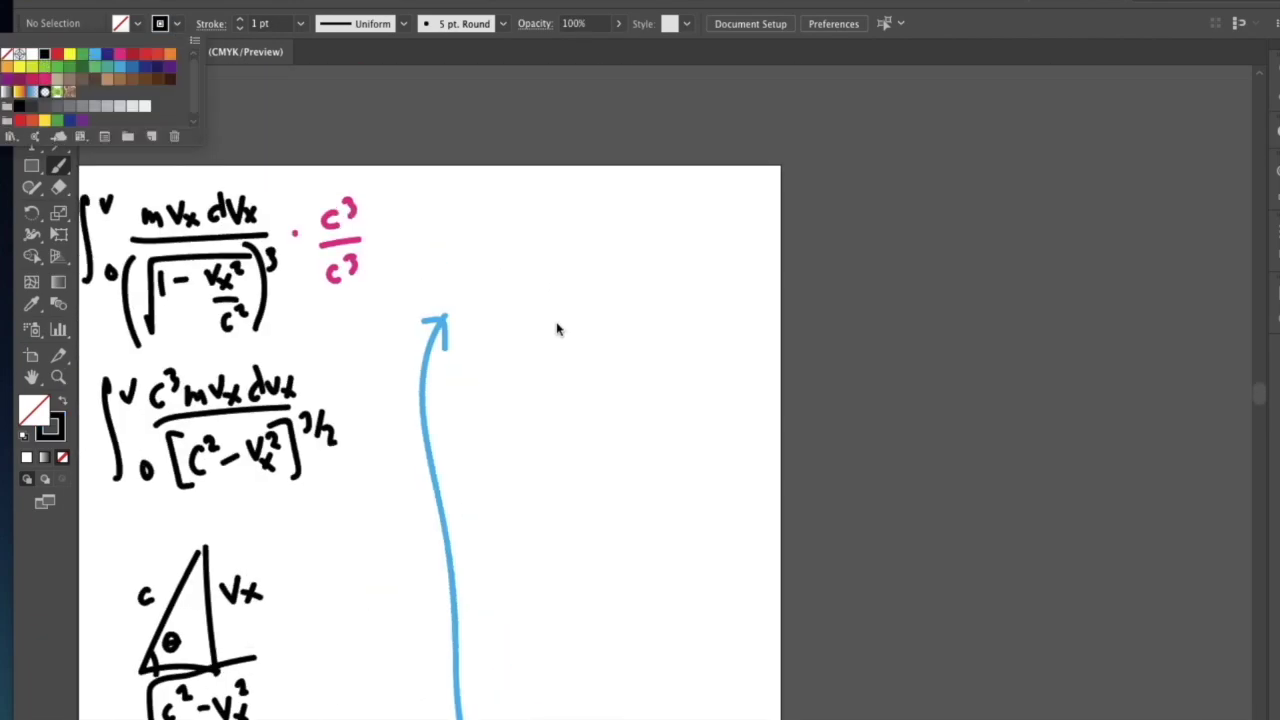
scroll(403, 207, "down", 1)
scroll(403, 207, "right", 3)
Write W = K = mc² above the blue arrow
left_click_drag(296, 180, 321, 180)
left_click_drag(328, 188, 347, 196)
left_click_drag(355, 178, 372, 206)
left_click_drag(380, 190, 438, 198)
mouse_move(457, 186)
left_mouse_down()
mouse_move(456, 199)
mouse_move(468, 175)
left_mouse_up()
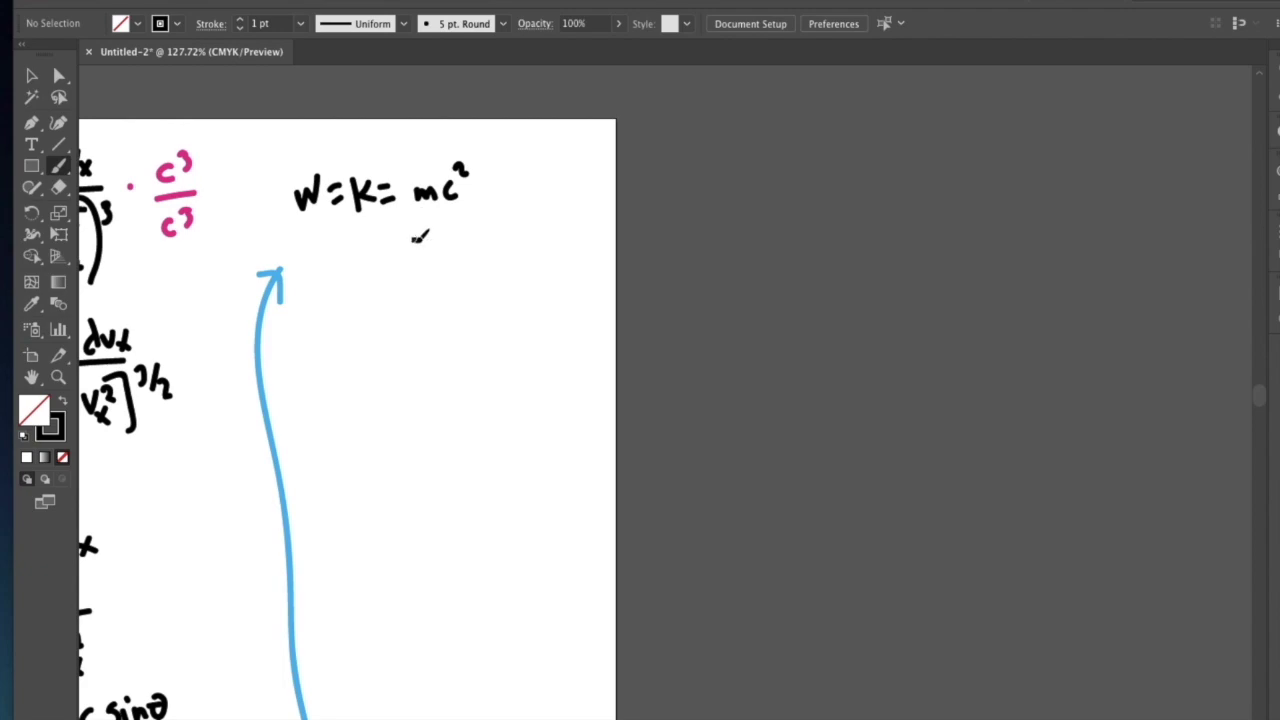
Add the √(1−v²/c²) denominator under mc², then the subtracted mc² term
left_click_drag(414, 238, 413, 266)
left_click_drag(421, 252, 430, 252)
mouse_move(433, 242)
left_mouse_down()
mouse_move(474, 247)
mouse_move(484, 282)
mouse_move(496, 278)
left_mouse_up()
left_click_drag(502, 242, 514, 252)
mouse_move(402, 234)
left_mouse_down()
mouse_move(508, 207)
mouse_move(497, 188)
left_mouse_up()
mouse_move(506, 172)
left_mouse_down()
mouse_move(541, 160)
mouse_move(566, 180)
left_mouse_up()
mouse_move(586, 166)
left_mouse_down()
mouse_move(586, 182)
mouse_move(602, 152)
left_mouse_up()
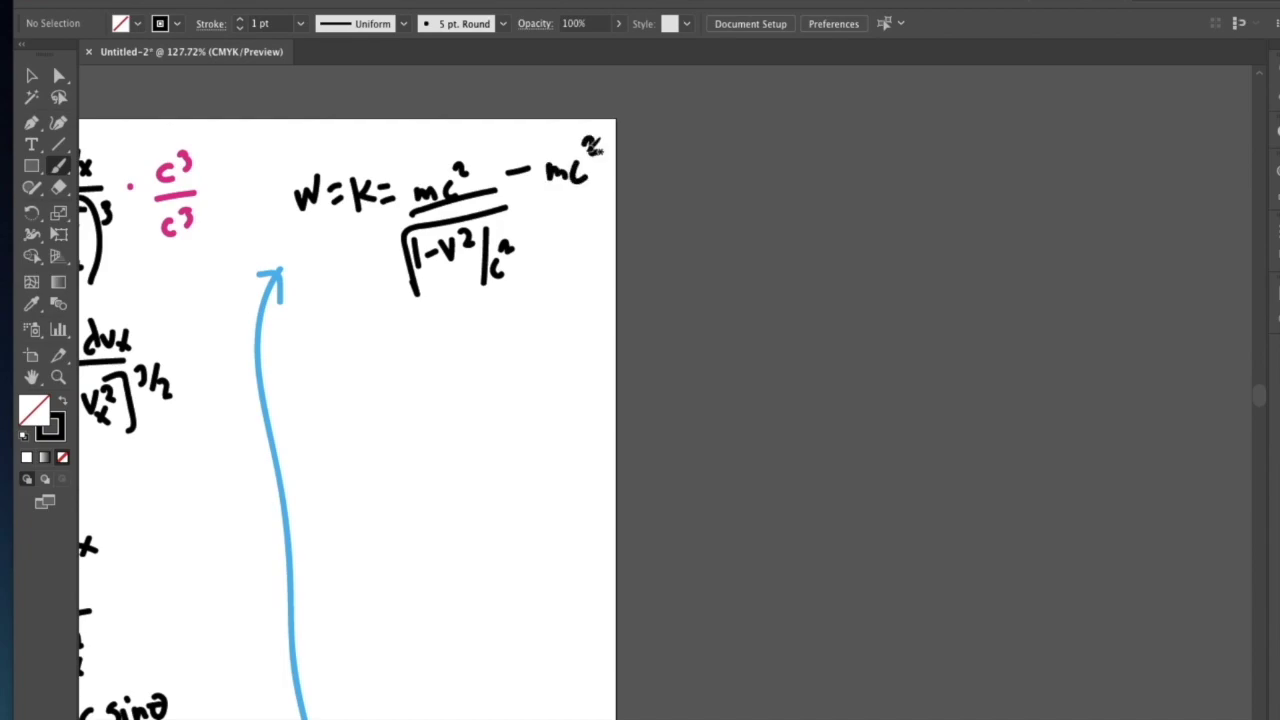
Write 'if E = K + E₀' below the result
scroll(336, 370, "down", 2)
scroll(336, 370, "left", 2)
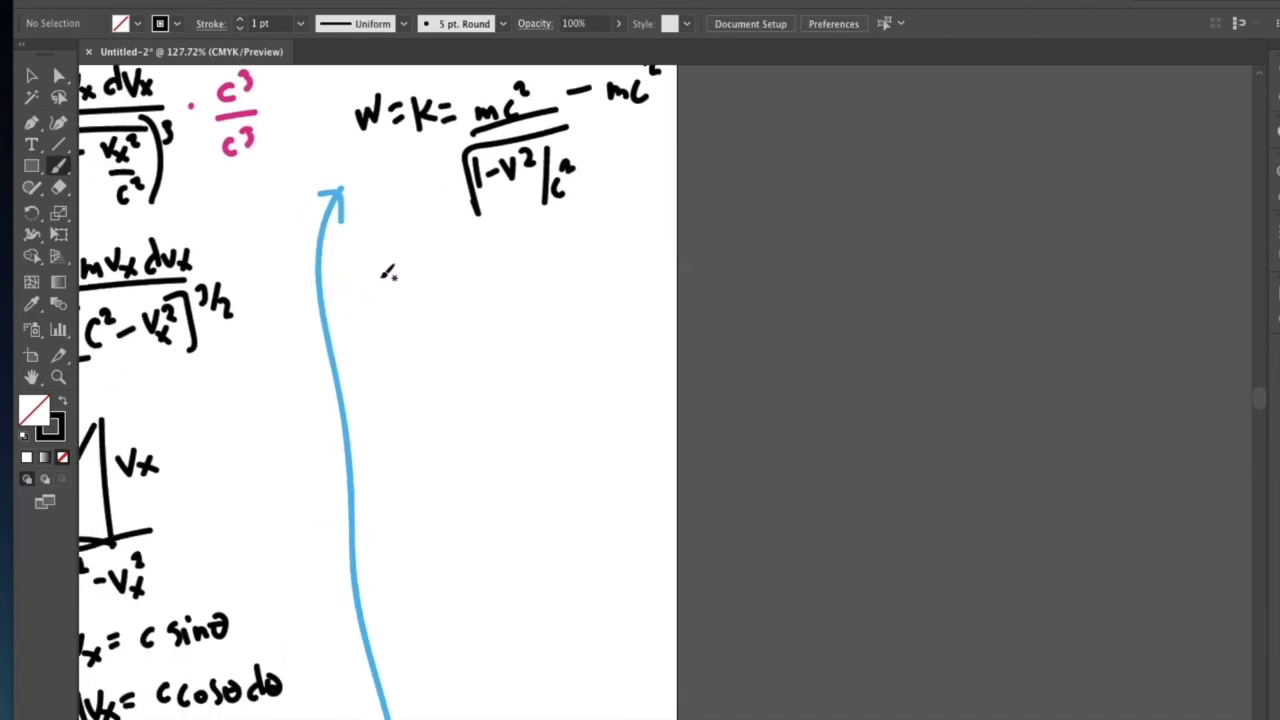
mouse_move(370, 268)
left_mouse_down()
mouse_move(370, 294)
mouse_move(388, 296)
left_mouse_up()
left_click(366, 252)
mouse_move(382, 280)
left_mouse_down()
mouse_move(444, 298)
mouse_move(440, 283)
mouse_move(476, 277)
left_mouse_up()
mouse_move(458, 292)
left_mouse_down()
mouse_move(492, 298)
mouse_move(496, 283)
left_mouse_up()
left_click_drag(498, 282, 547, 296)
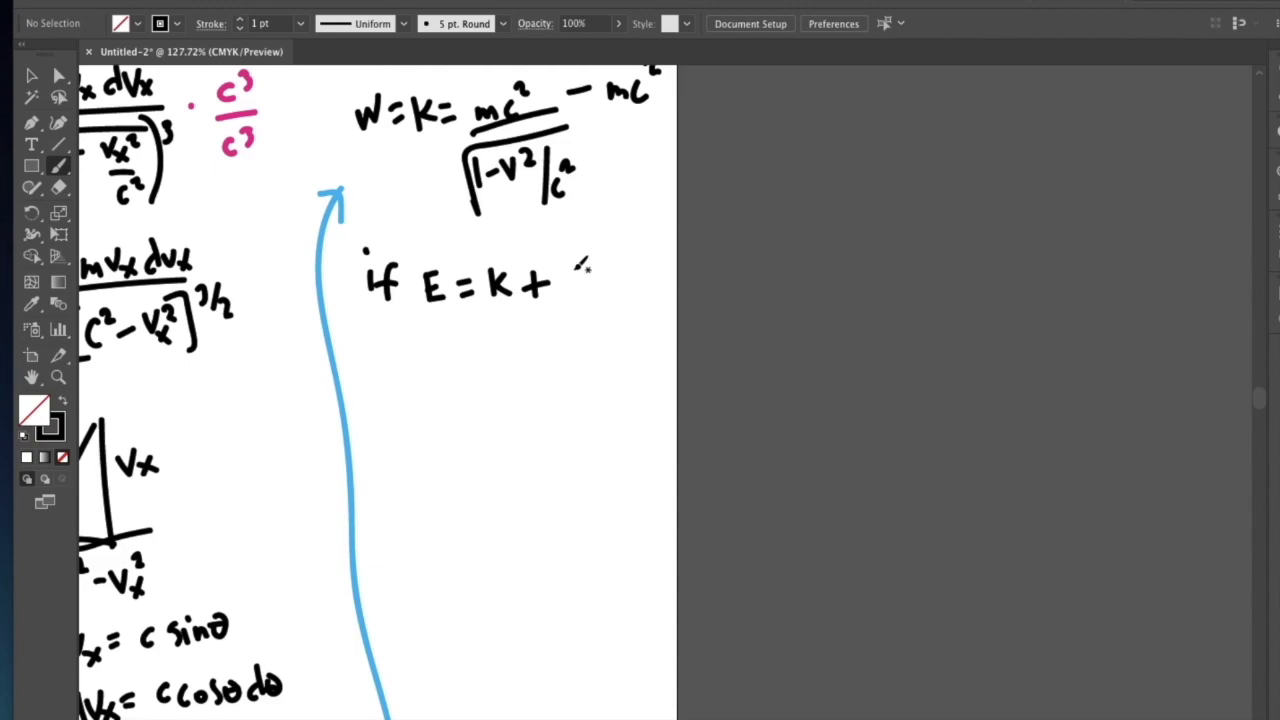
mouse_move(571, 262)
left_mouse_down()
mouse_move(588, 298)
mouse_move(590, 261)
mouse_move(600, 284)
left_mouse_up()
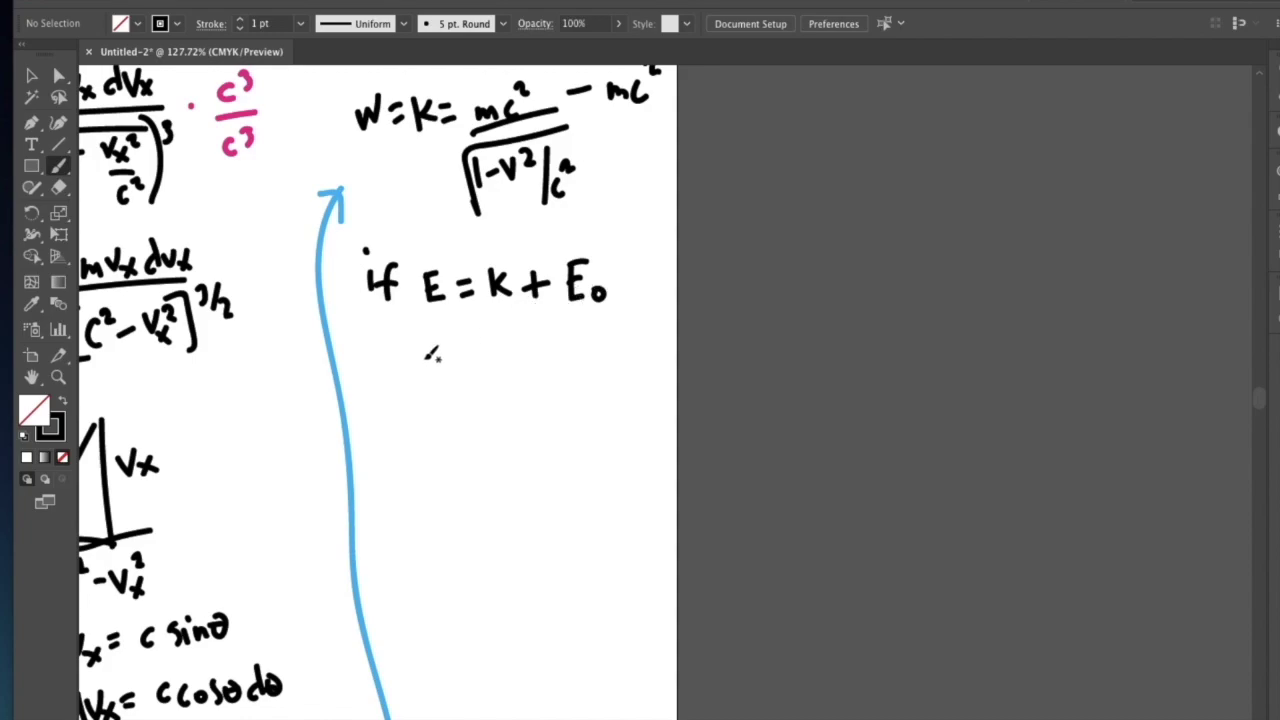
Write 'then K = E − E₀' beneath it
left_click_drag(371, 337, 373, 370)
left_click_drag(358, 352, 446, 368)
mouse_move(392, 408)
left_mouse_down()
mouse_move(396, 440)
mouse_move(398, 425)
left_mouse_up()
mouse_move(398, 425)
left_mouse_down()
mouse_move(414, 440)
mouse_move(454, 413)
left_mouse_up()
left_click_drag(436, 428, 508, 436)
left_click_drag(490, 419, 532, 418)
mouse_move(568, 400)
left_mouse_down()
mouse_move(570, 432)
mouse_move(584, 410)
left_mouse_up()
Switch the stroke to magenta and draw a pink arrow down to K = E − E₀
left_click(160, 23)
left_click(120, 60)
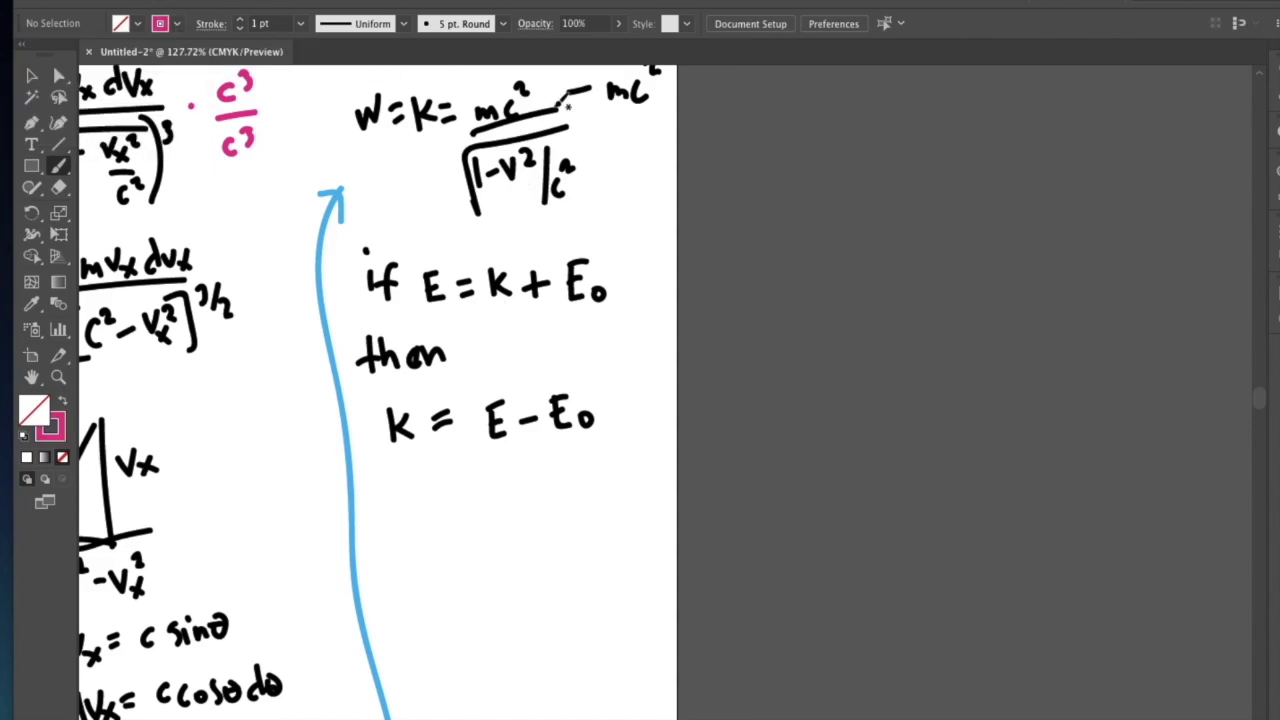
scroll(486, 115, "up", 3)
mouse_move(535, 172)
left_mouse_down()
mouse_move(440, 290)
mouse_move(560, 270)
mouse_move(550, 185)
left_mouse_up()
mouse_move(490, 333)
left_mouse_down()
mouse_move(485, 490)
mouse_move(505, 462)
left_mouse_up()
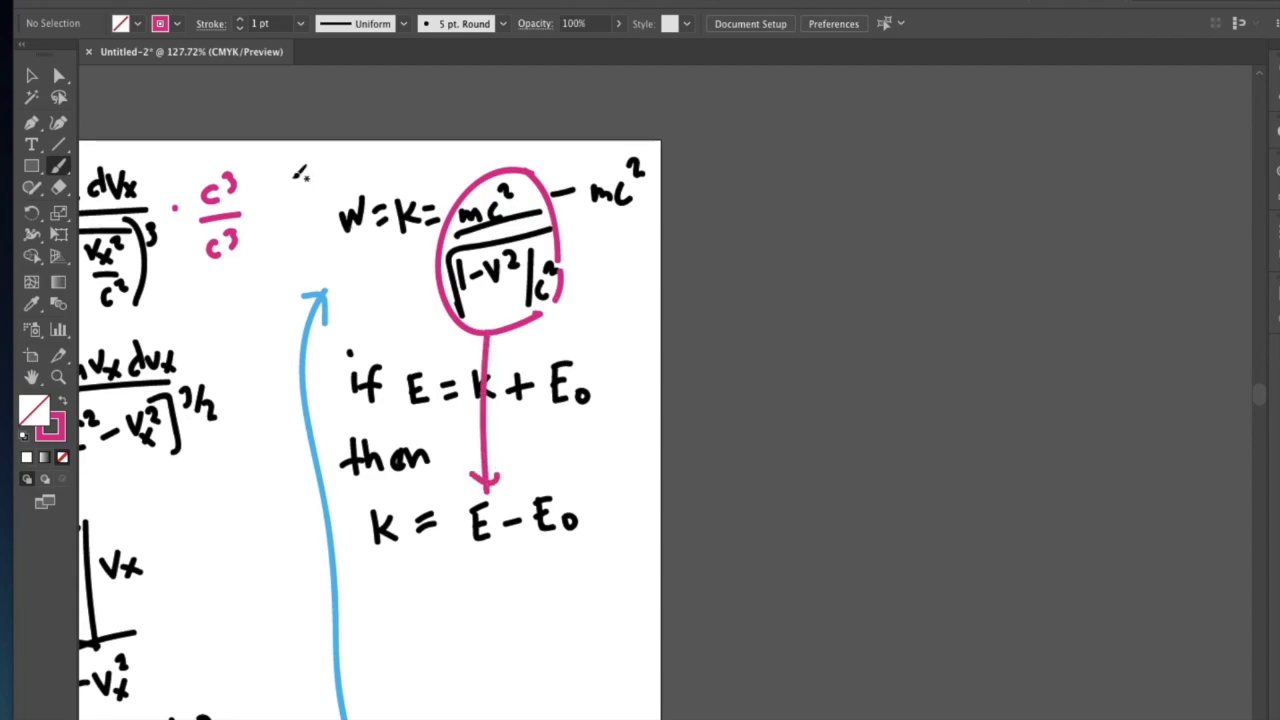
Switch to blue, circle the subtracted mc², and add the therefore dots
left_click(177, 24)
left_click(96, 57)
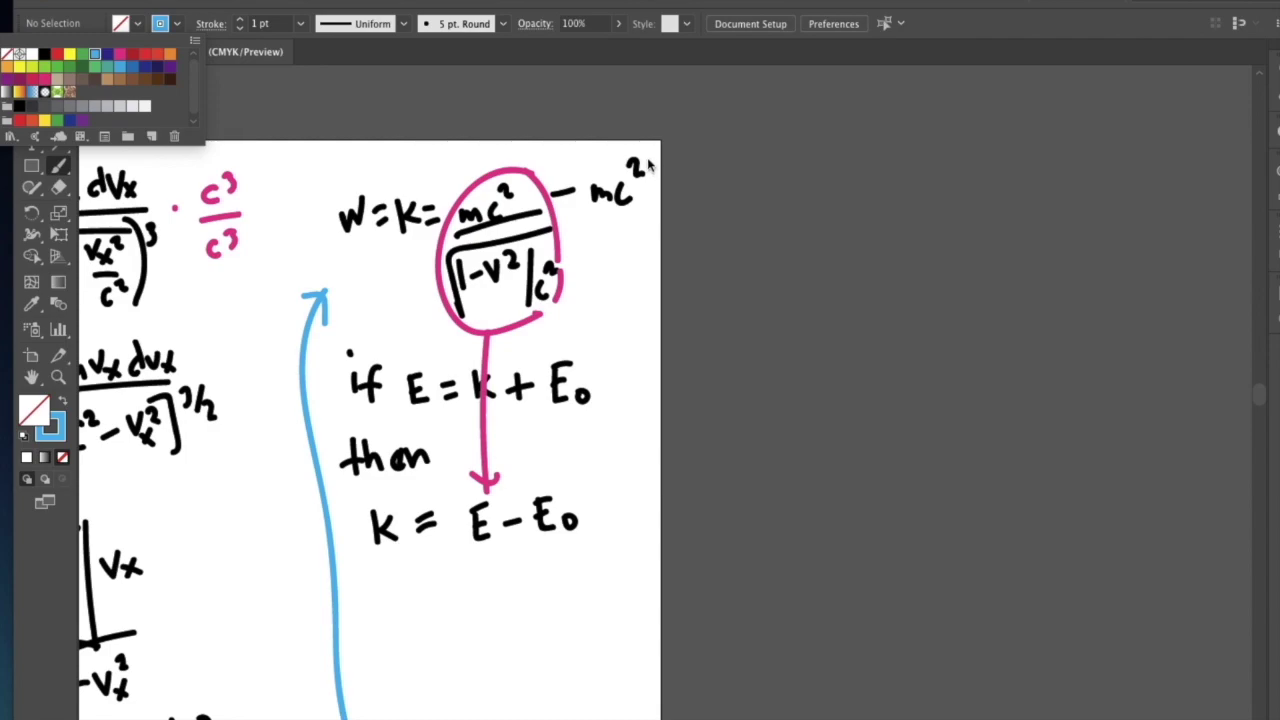
left_click(630, 249)
mouse_move(652, 160)
left_mouse_down()
mouse_move(635, 140)
mouse_move(625, 228)
mouse_move(645, 205)
mouse_move(606, 288)
mouse_move(590, 487)
left_mouse_up()
left_click(422, 634)
left_click_drag(441, 613, 444, 624)
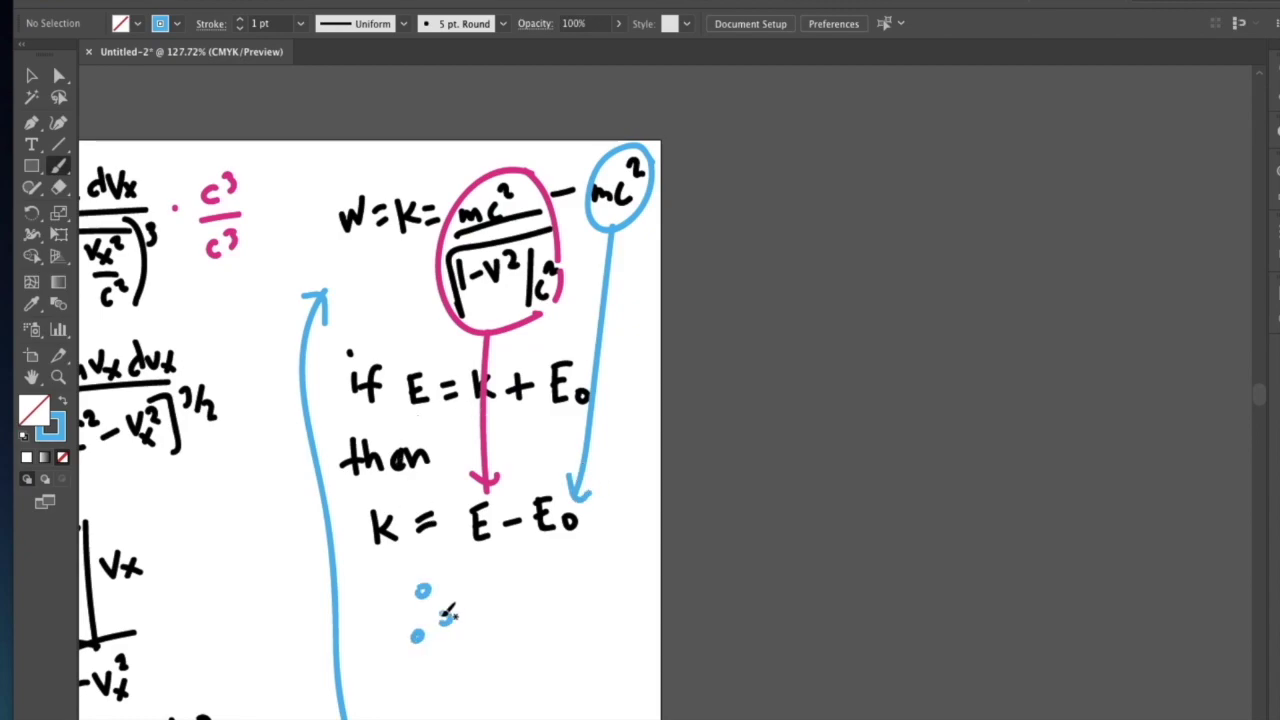
scroll(448, 609, "down", 5)
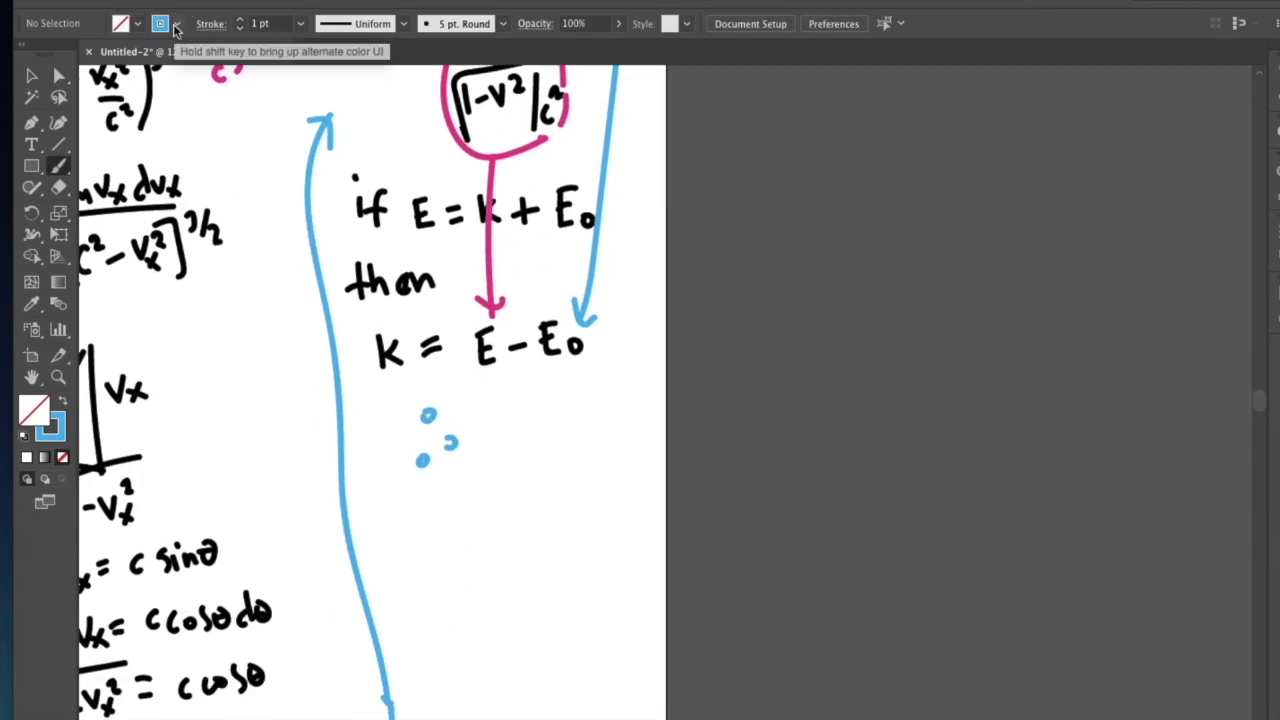
Return the stroke to black and write the conclusion E₀ = mc²
left_click(48, 42)
left_click_drag(412, 500, 440, 555)
left_click_drag(448, 532, 460, 542)
left_click_drag(470, 508, 545, 525)
left_click_drag(570, 492, 560, 522)
left_click_drag(572, 470, 601, 480)
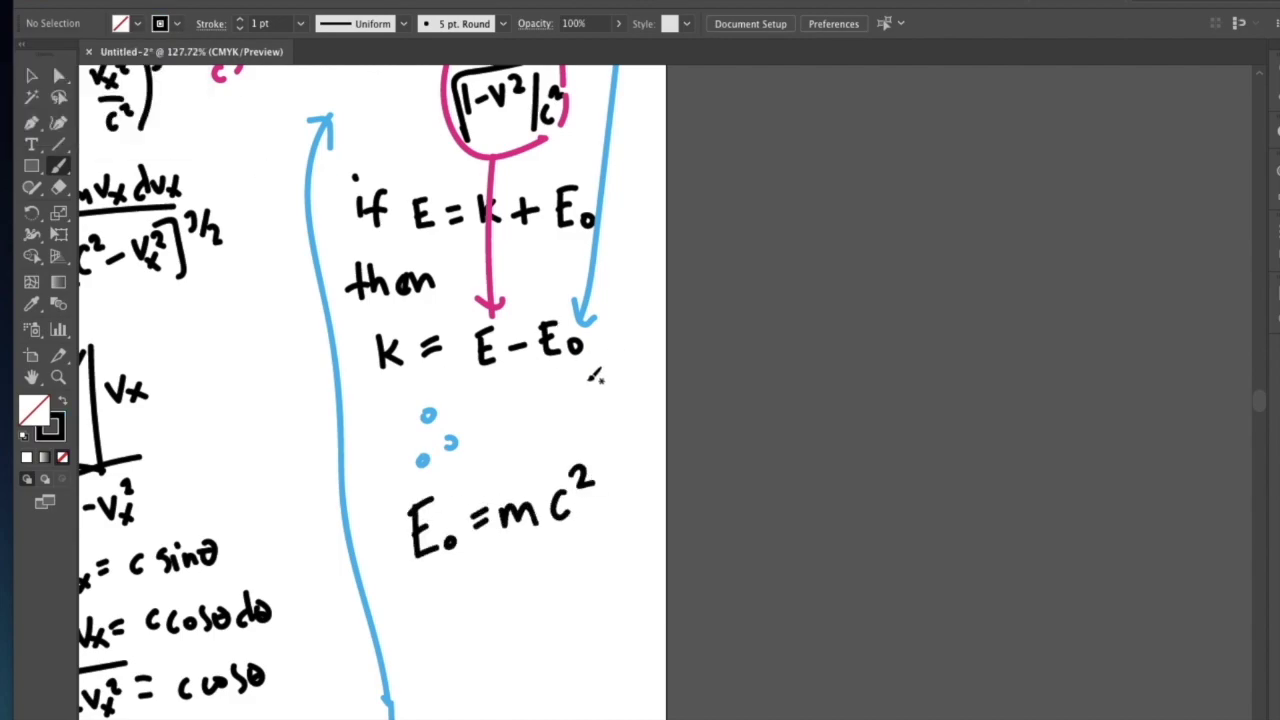